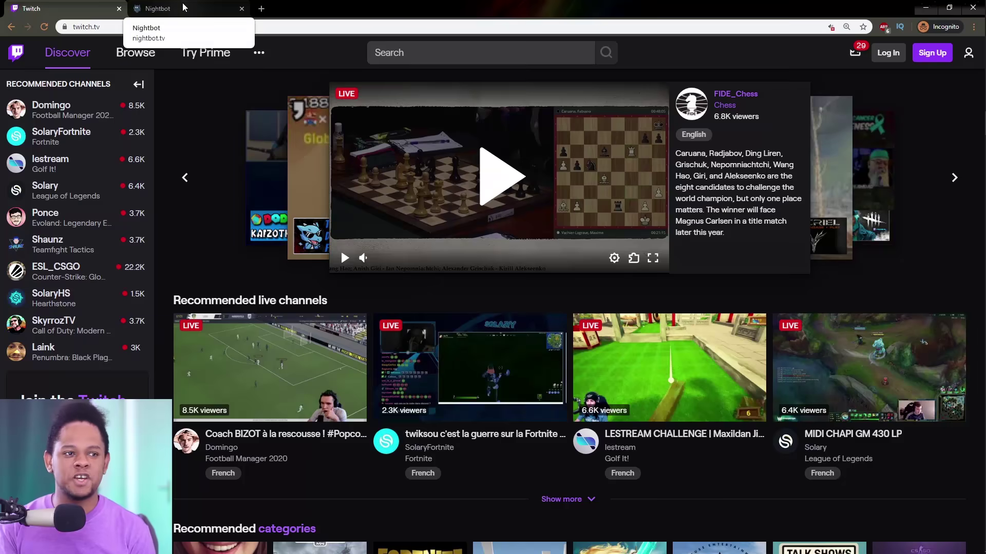
- Glance at the Nightbot site, then sign in to Twitch as getonmylevelbot and accept the cookie terms
left_click(183, 8)
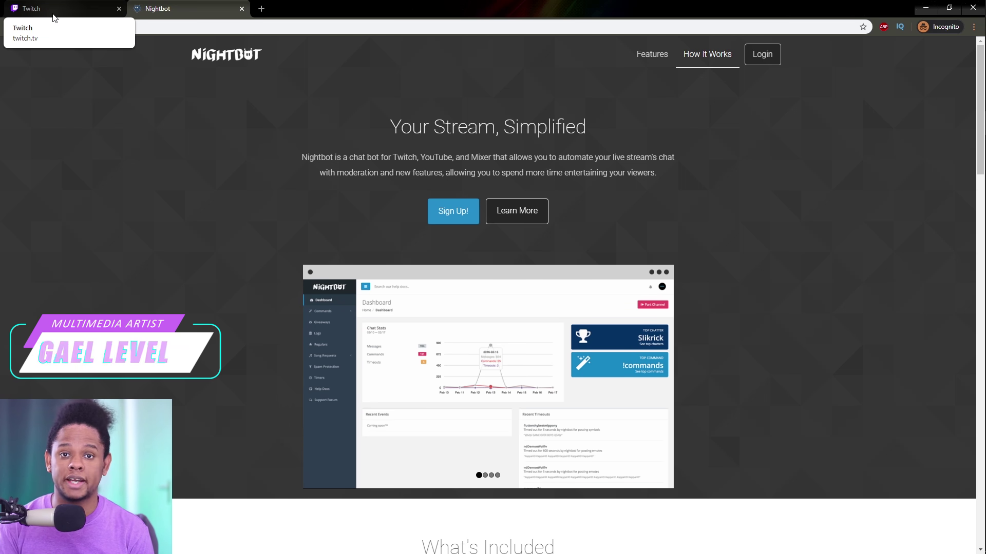
left_click(53, 8)
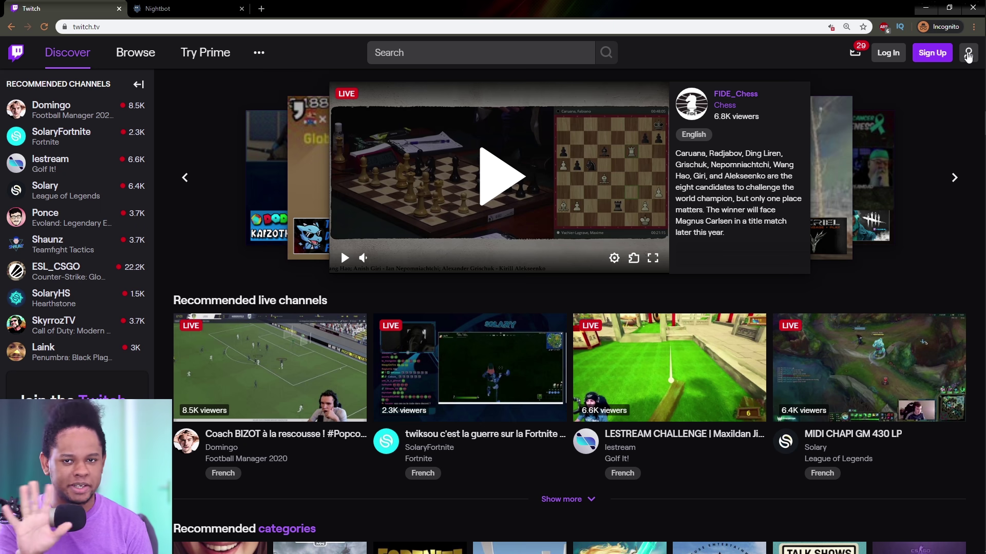
left_click(888, 53)
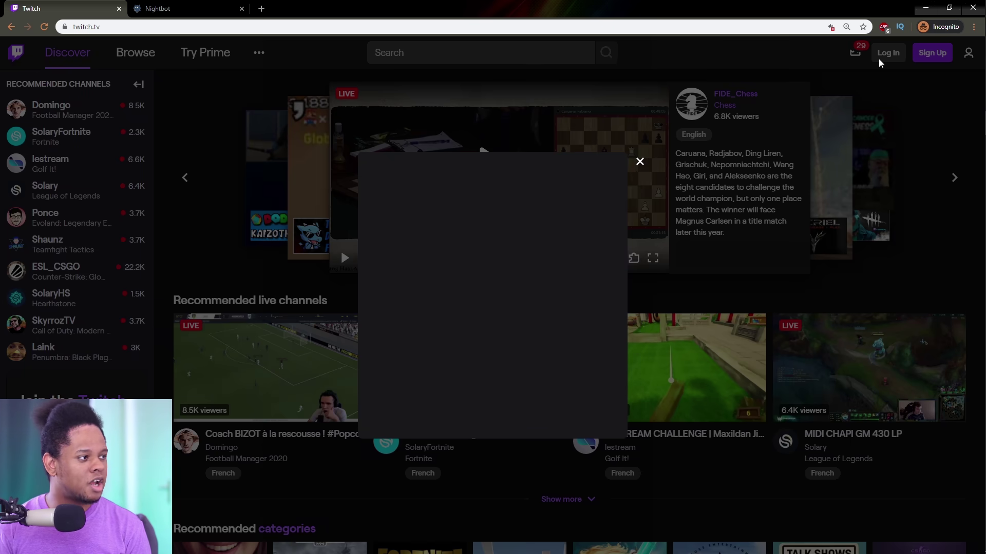
left_click(492, 357)
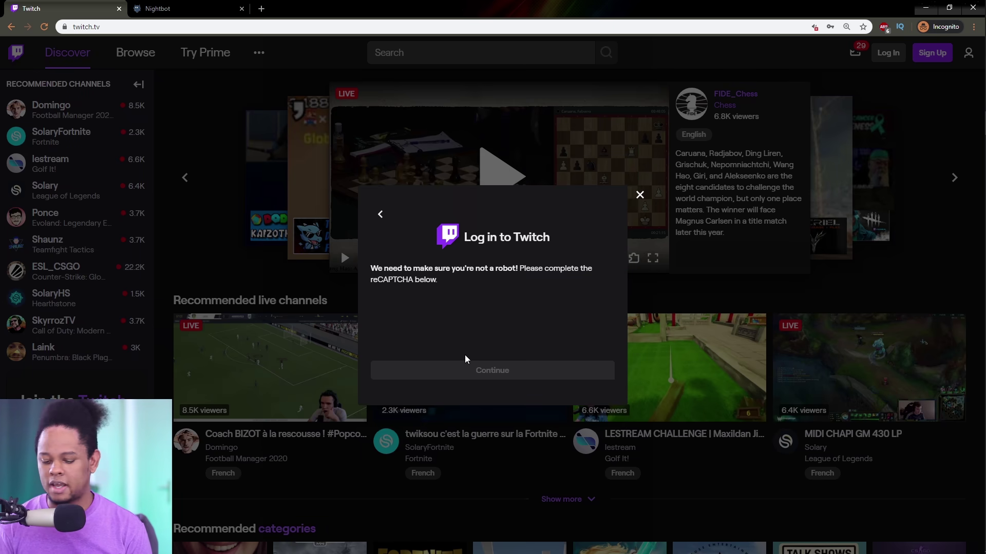
left_click(412, 321)
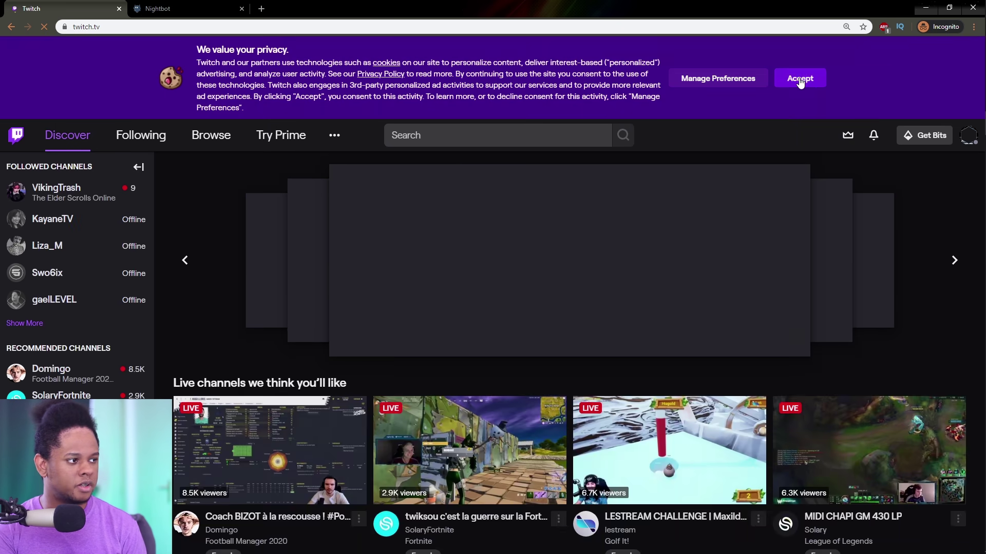
left_click(798, 79)
left_click(969, 52)
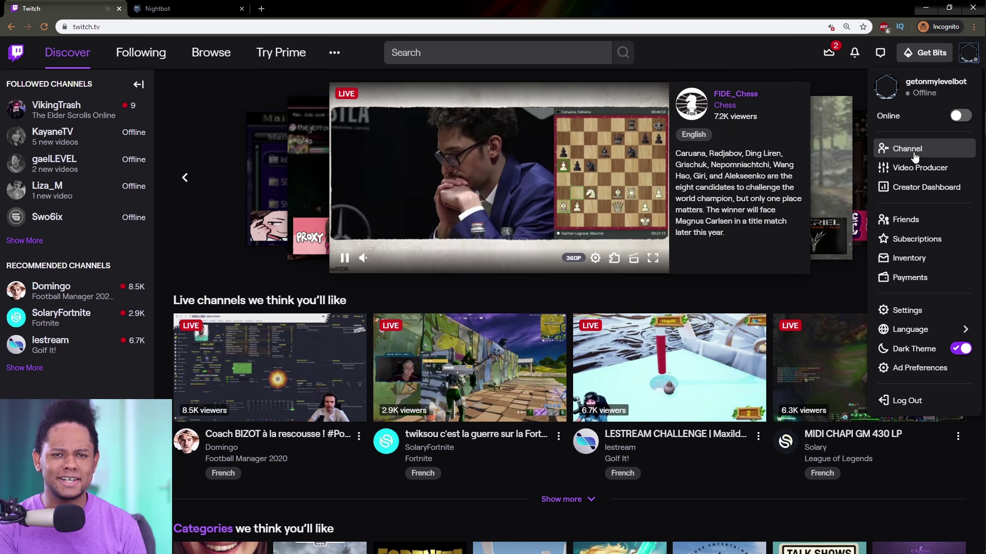
- Open the getonmylevelbot channel and send !commands in its chat, which gets no reply
left_click(915, 154)
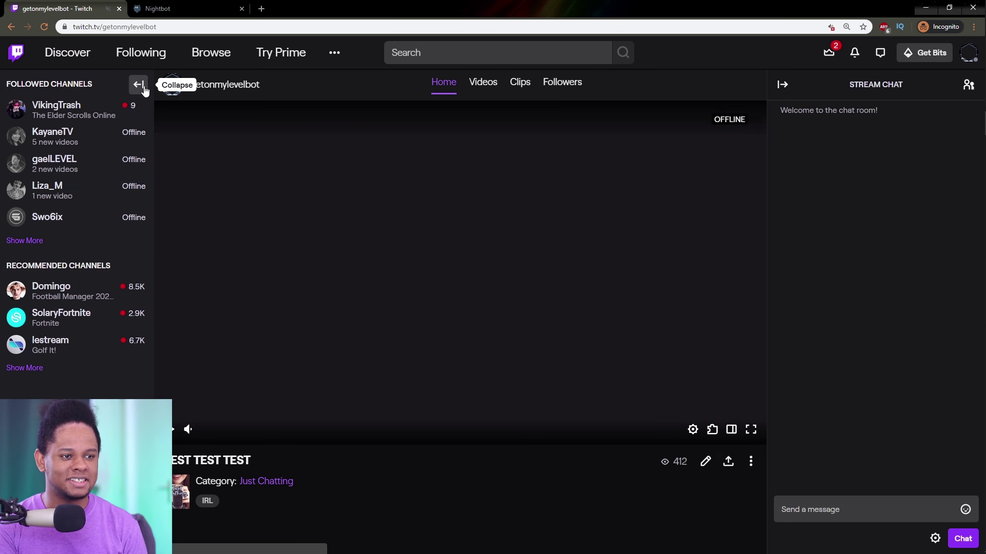
left_click(139, 84)
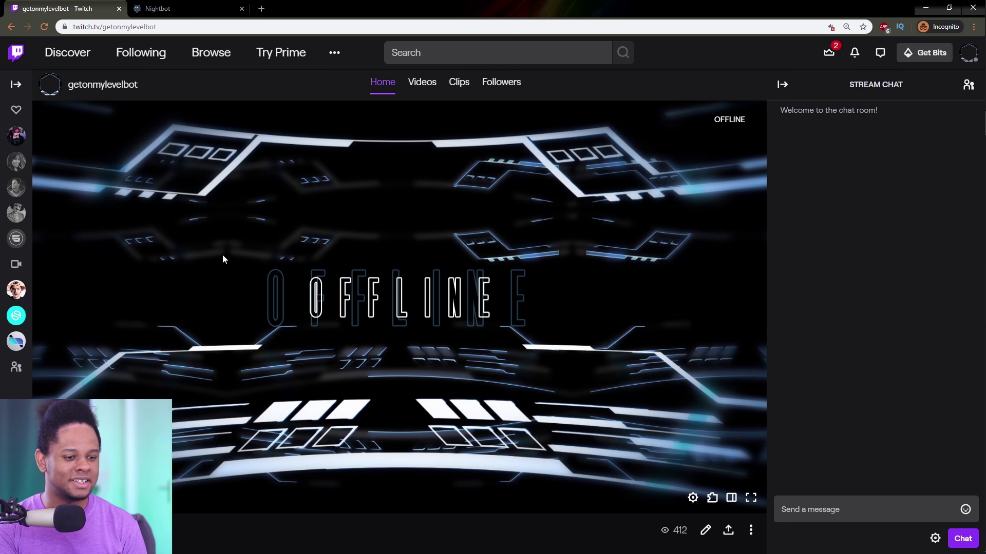
scroll(223, 259, "down", 4)
scroll(263, 347, "down", 3)
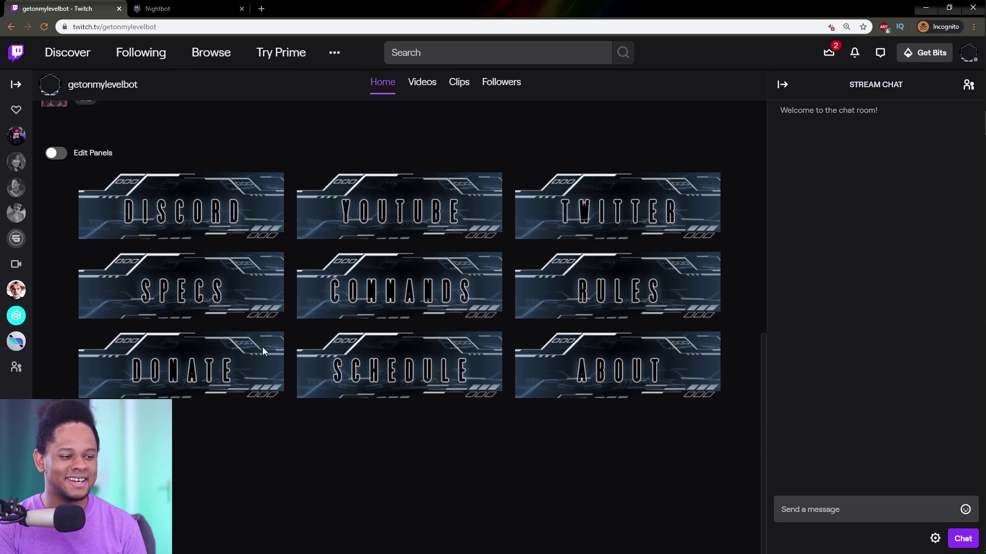
scroll(244, 318, "up", 8)
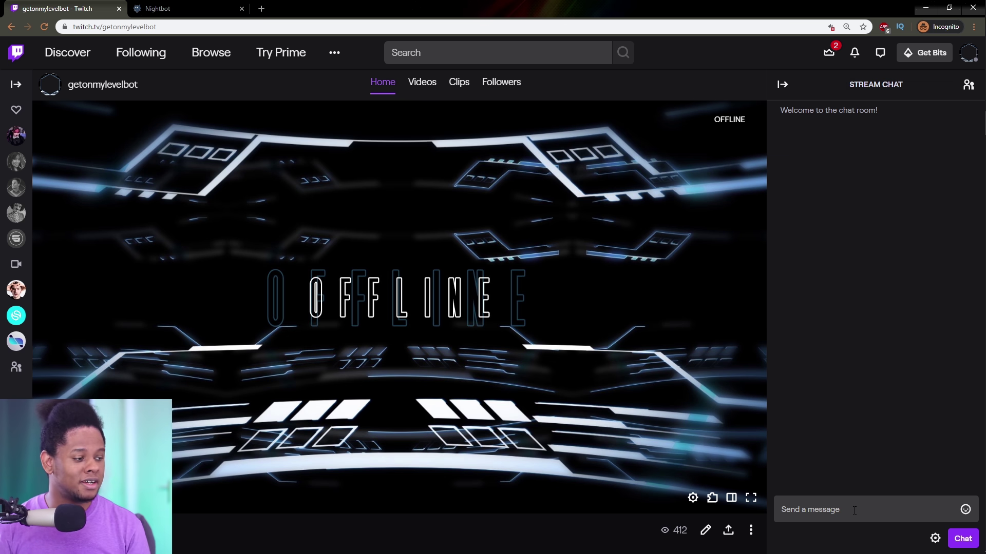
left_click(854, 510)
type("!com")
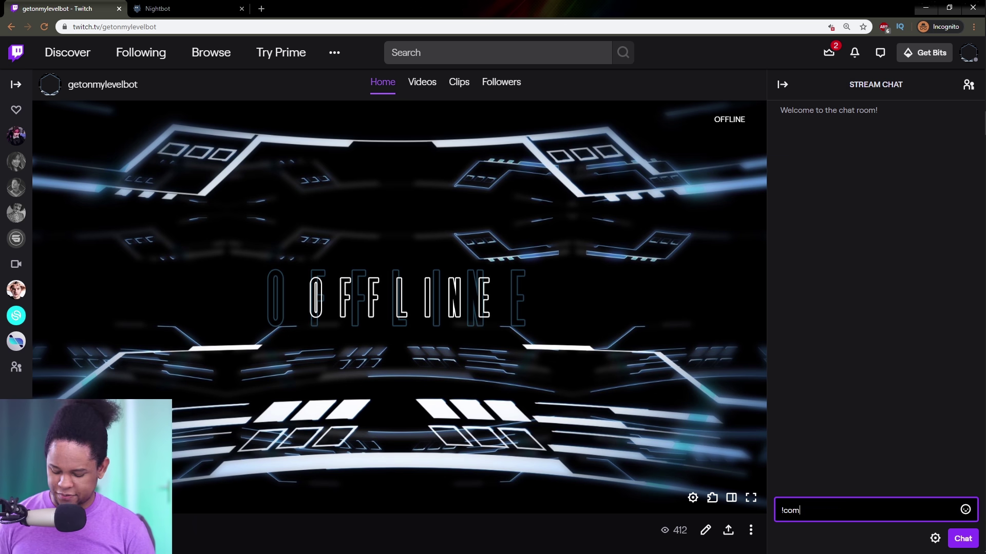
type("ds")
key("Return")
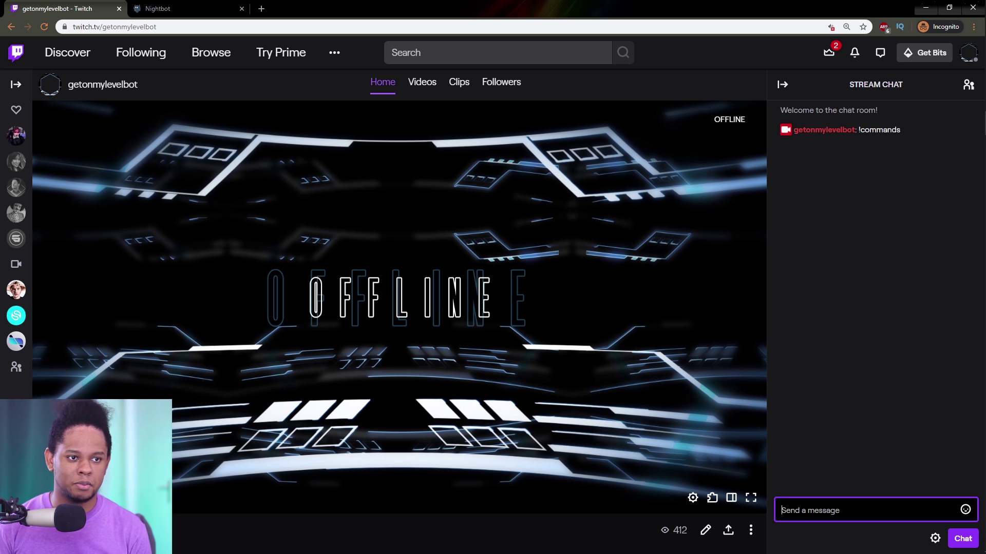
left_click(150, 8)
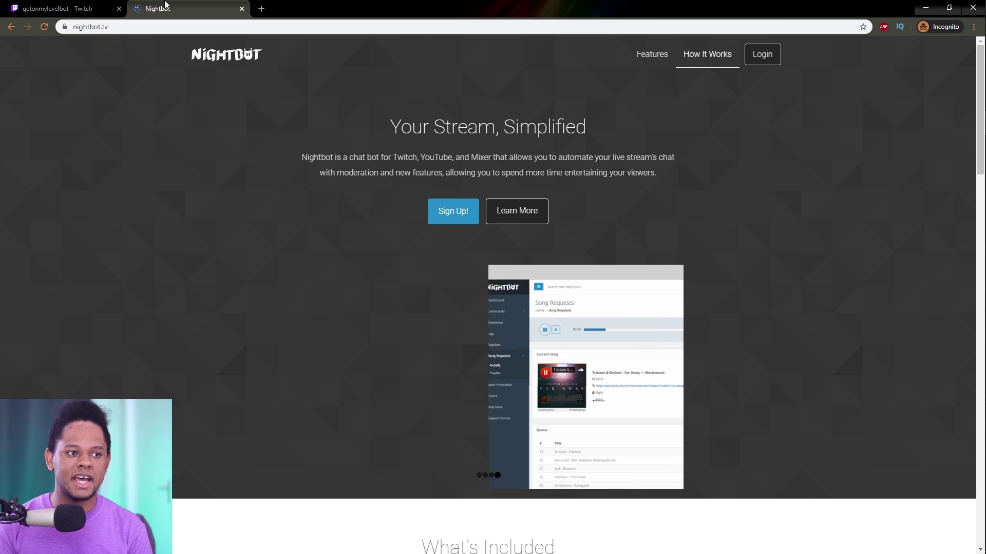
- Log in to Nightbot with Twitch and authorise its access to the getonmylevelbot account
left_click(770, 61)
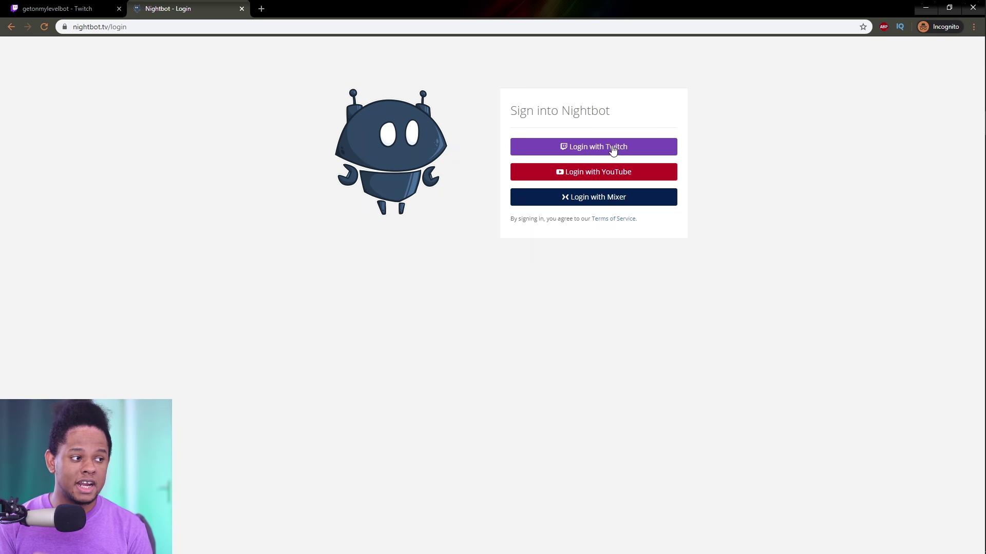
left_click(619, 151)
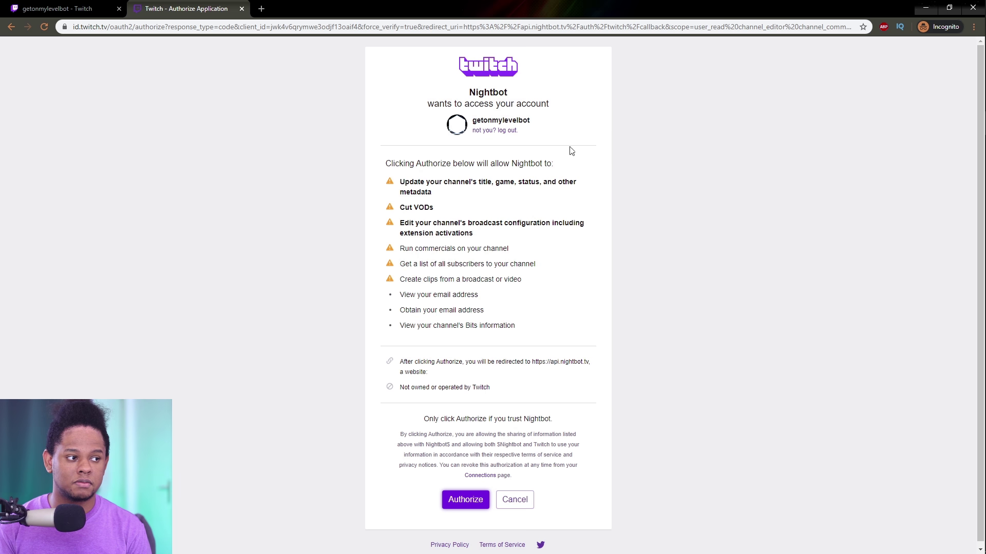
scroll(389, 390, "down", 1)
left_click(457, 499)
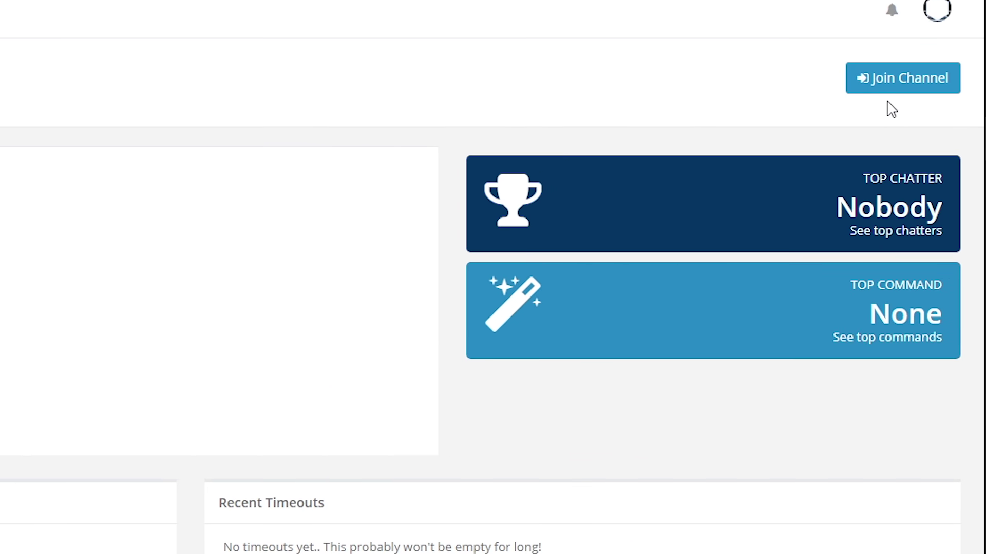
- Have Nightbot join the channel, copy '/mod nightbot' from the next-steps notice, and close it
left_click(888, 85)
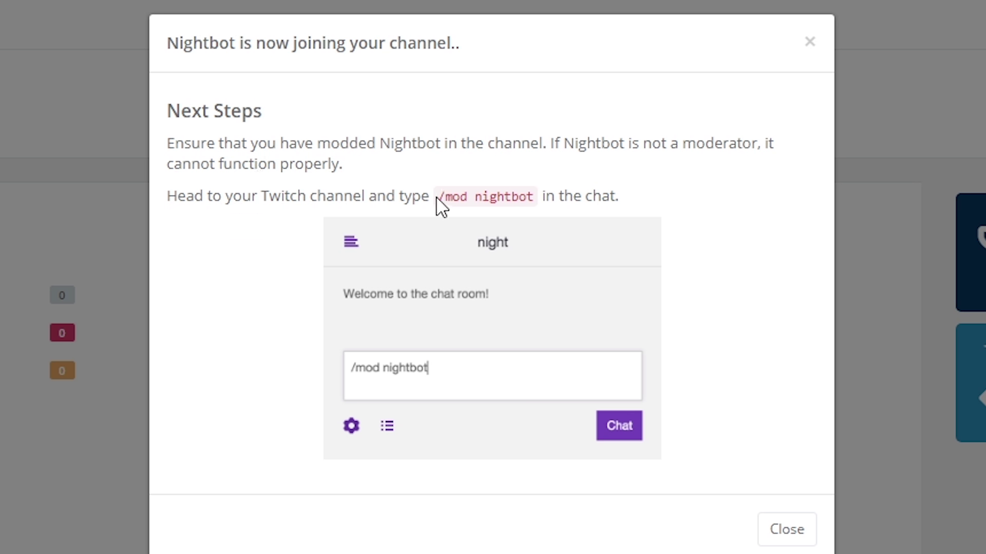
left_click_drag(441, 197, 526, 197)
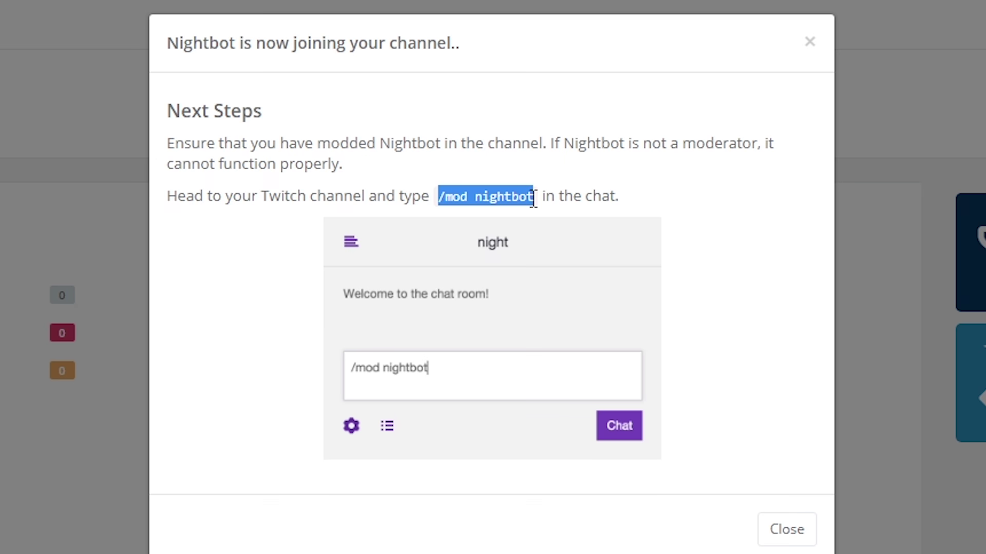
right_click(516, 198)
left_click(550, 215)
left_click(787, 528)
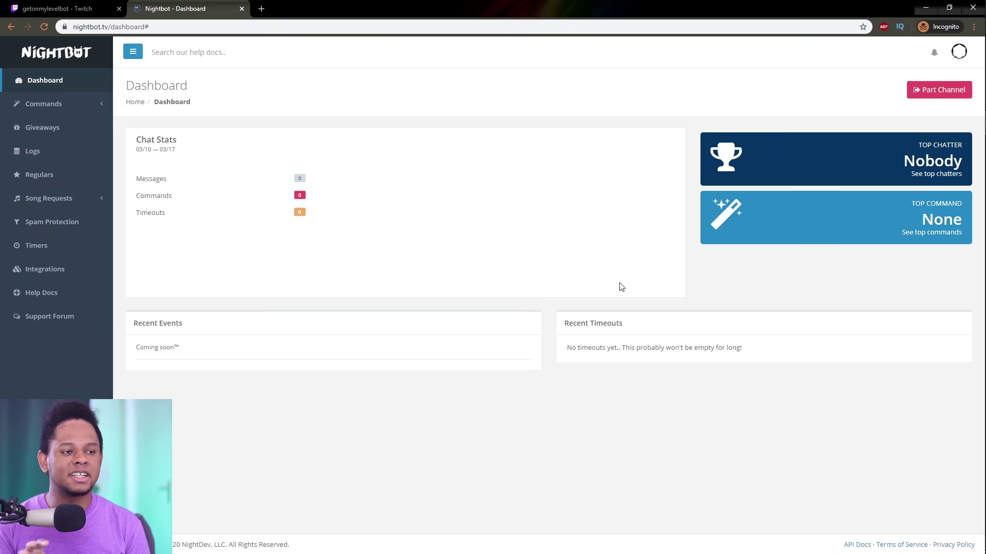
- Paste /mod nightbot into the Twitch chat so nightbot becomes a channel moderator
left_click(49, 10)
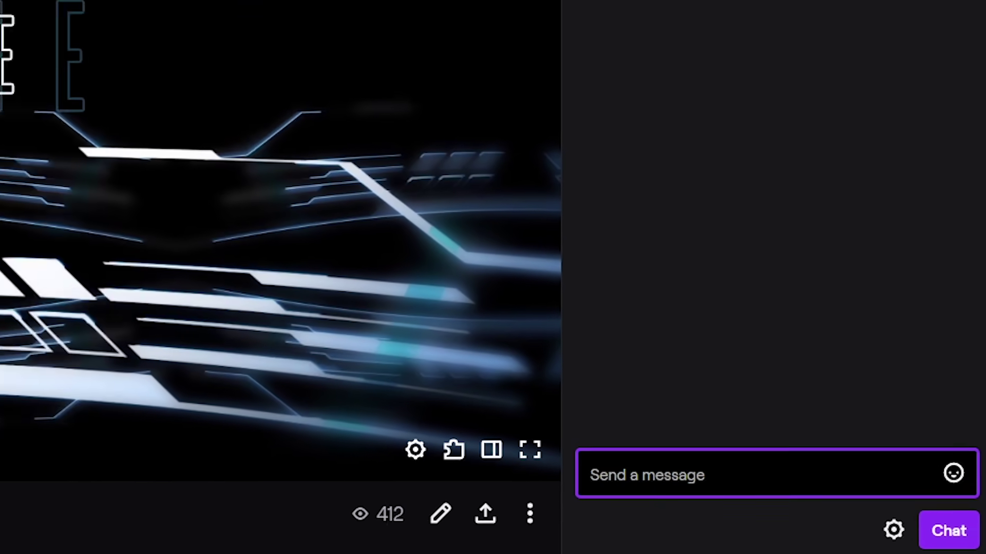
type("/mod nightbot")
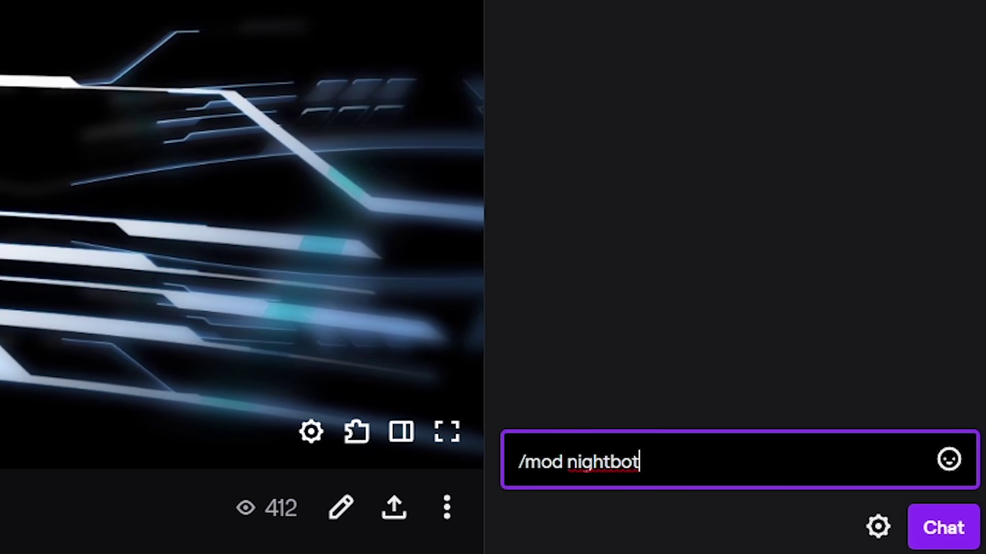
key("Return")
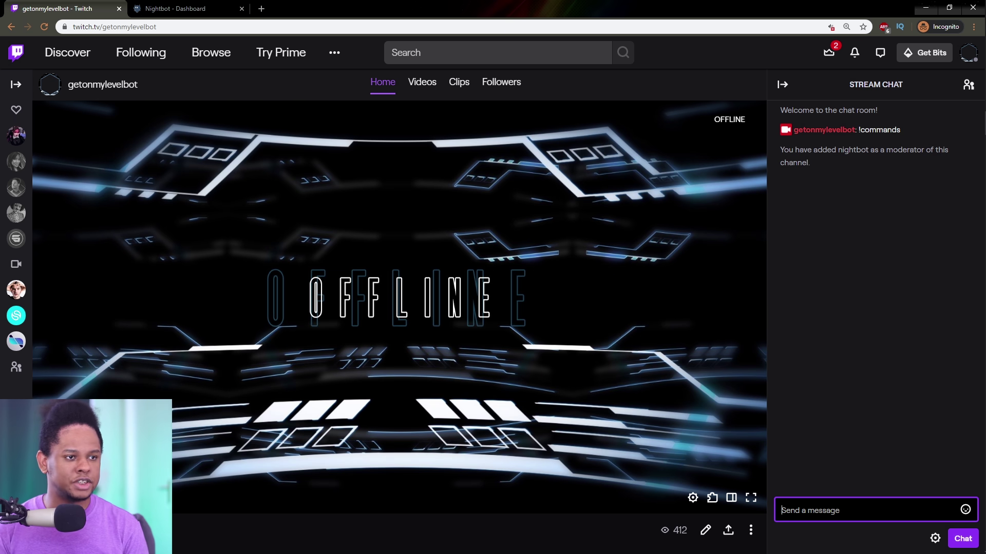
left_click(175, 9)
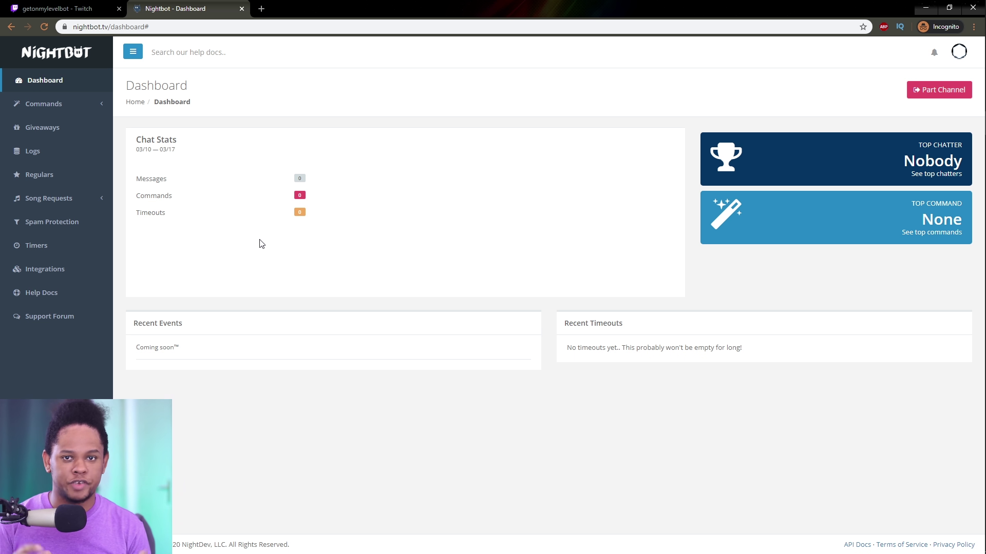
- View Nightbot's Default commands list and confirm !commands is enabled
left_click(76, 108)
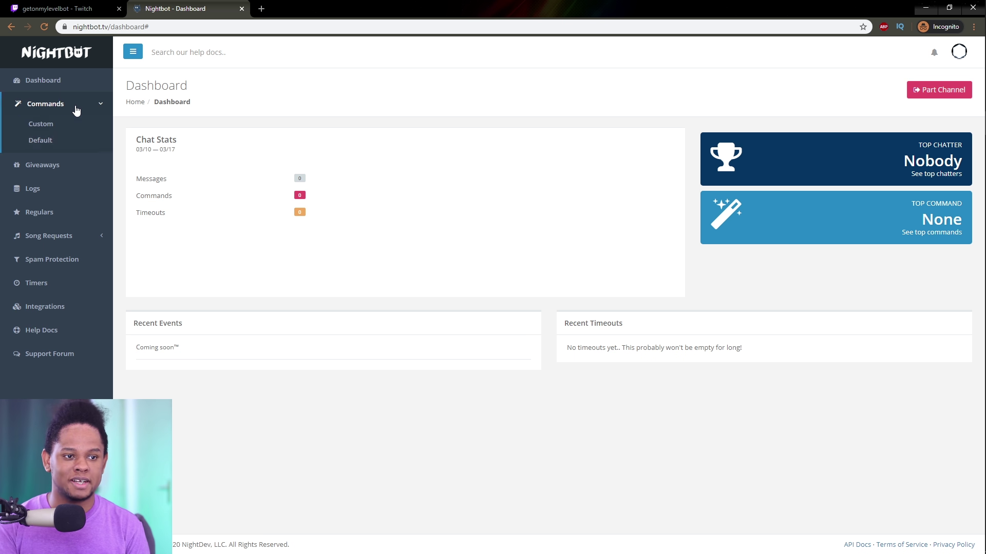
left_click(42, 141)
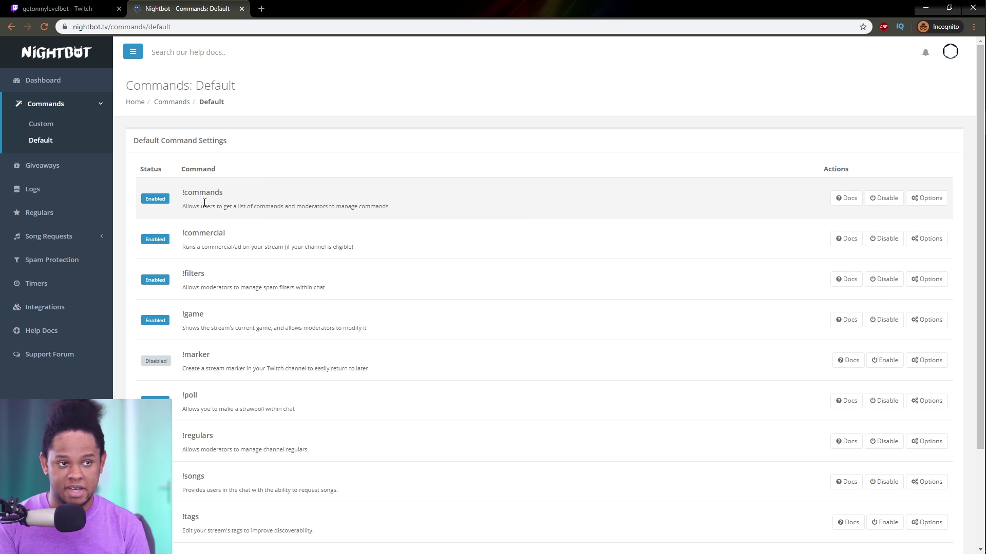
left_click(60, 9)
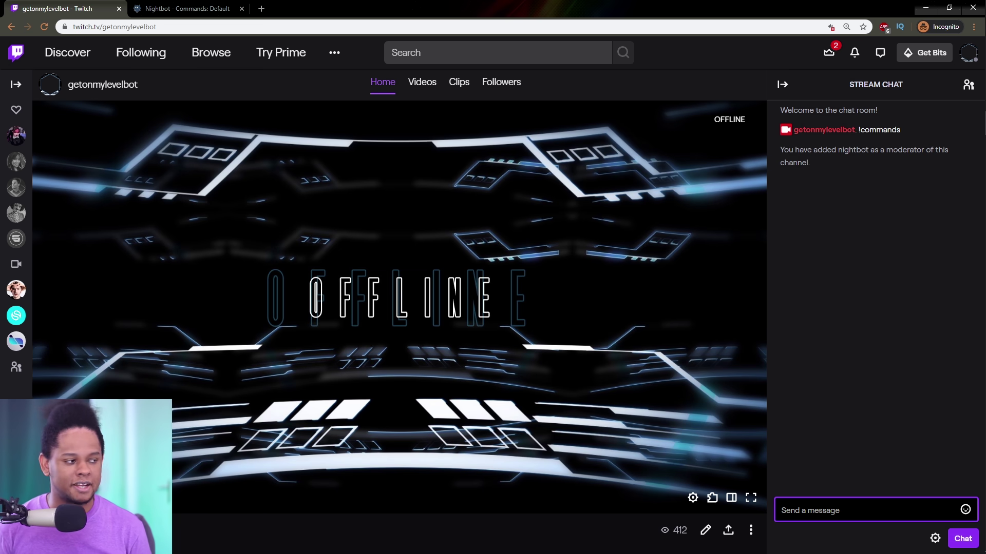
type("!commands")
key("Return")
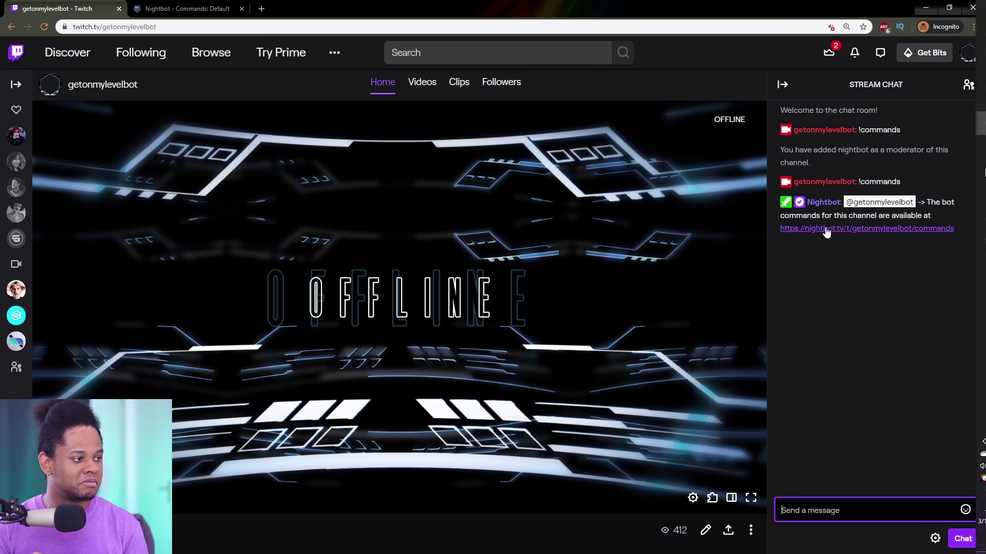
left_click(826, 228)
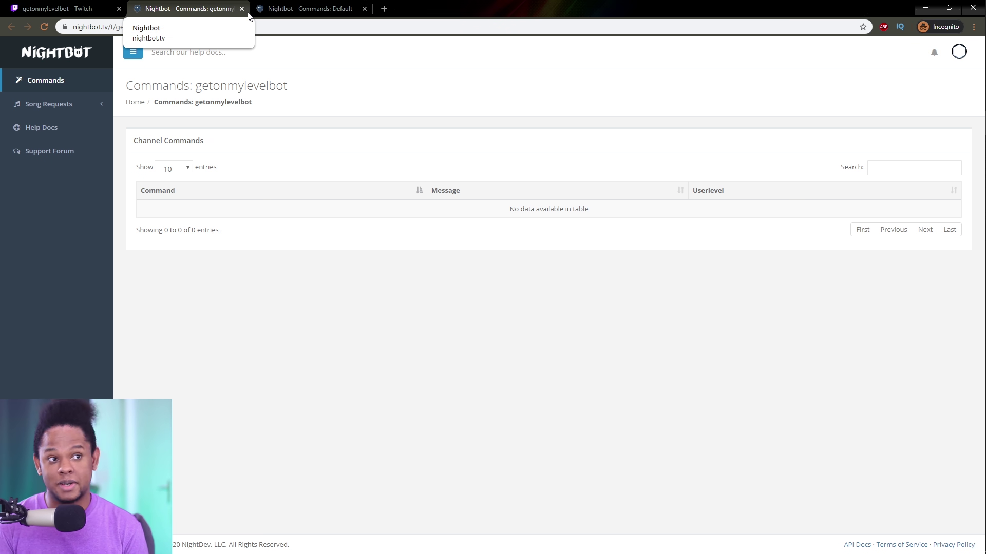
left_click(243, 8)
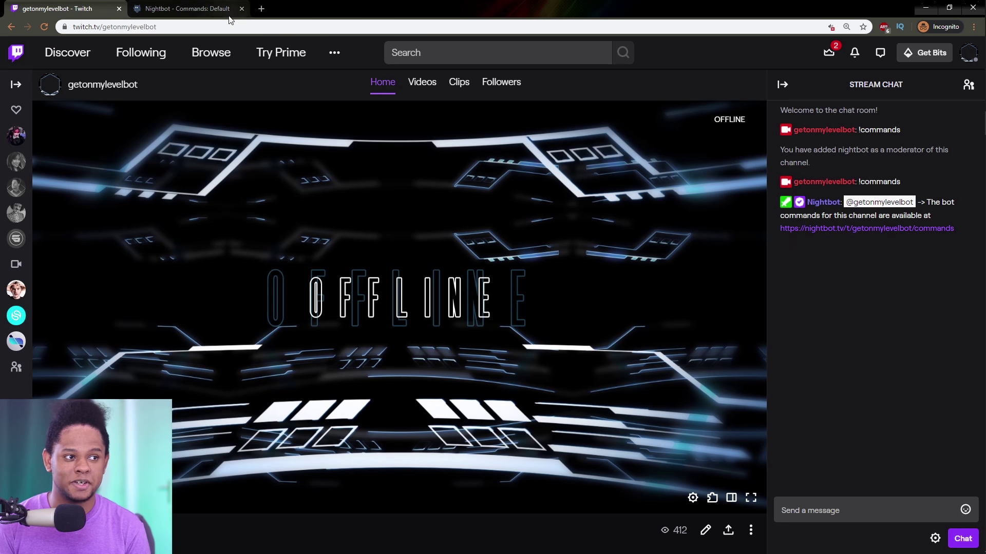
- Return to Nightbot's default commands page to look over the built-in chat commands
left_click(195, 8)
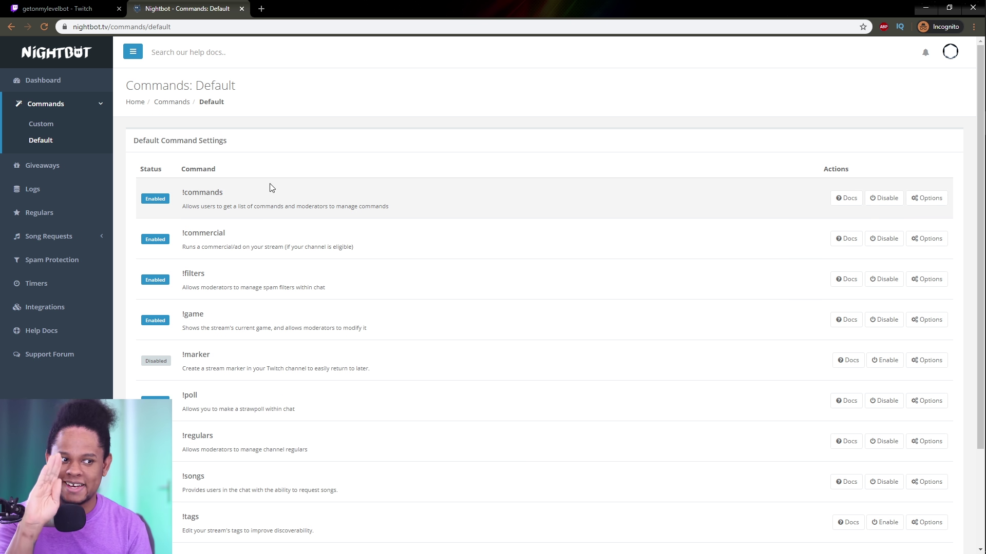
scroll(269, 201, "down", 2)
scroll(269, 200, "down", 2)
scroll(309, 231, "up", 4)
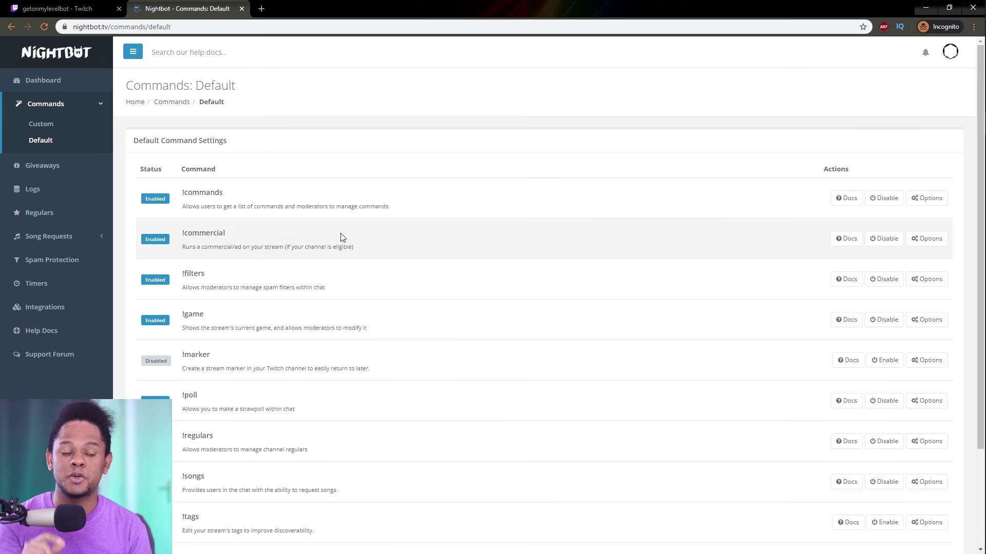
scroll(341, 236, "down", 2)
scroll(346, 253, "down", 1)
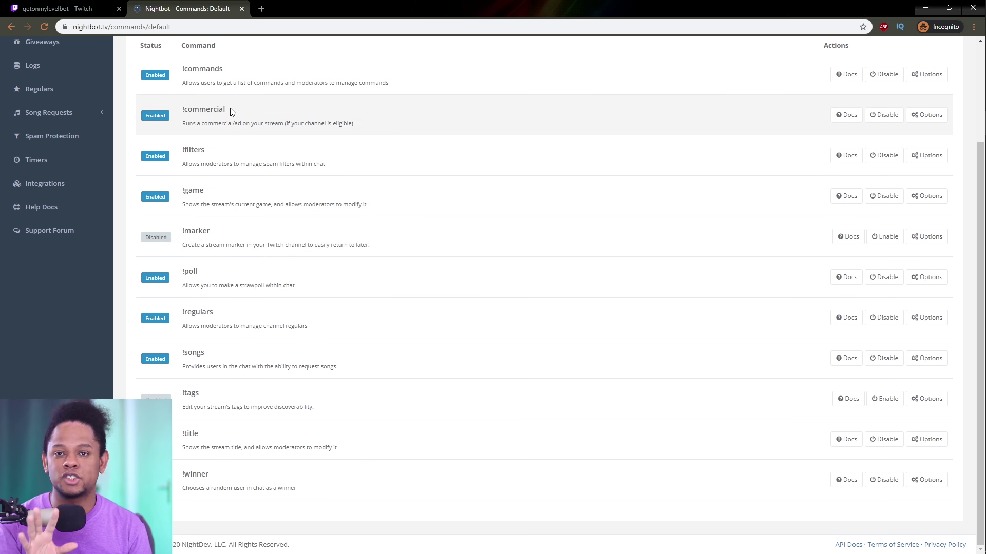
scroll(231, 185, "up", 4)
scroll(229, 192, "down", 3)
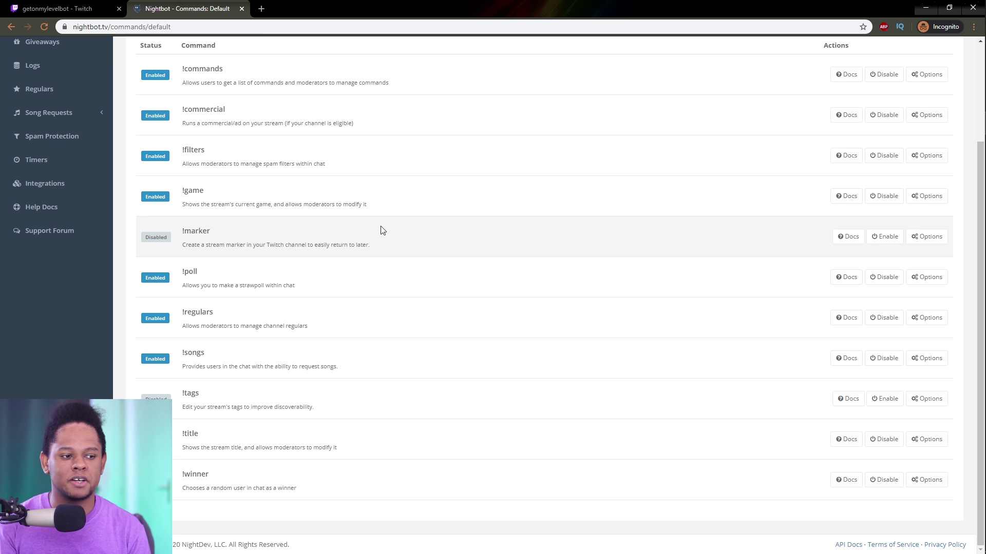
scroll(724, 308, "up", 3)
scroll(493, 293, "up", 2)
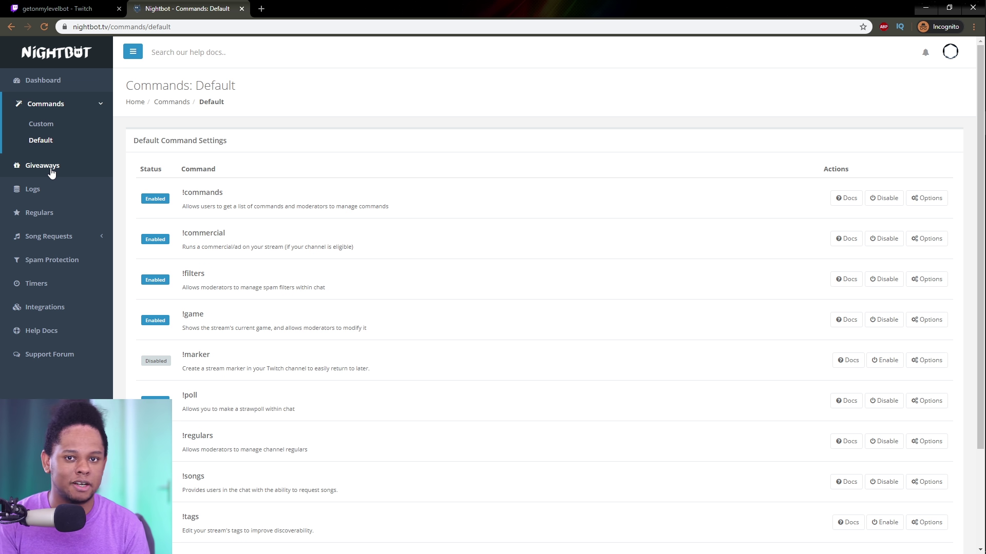
- On Giveaways, try the Keyword, Active User and Random Number types, ending on Random Number
left_click(42, 166)
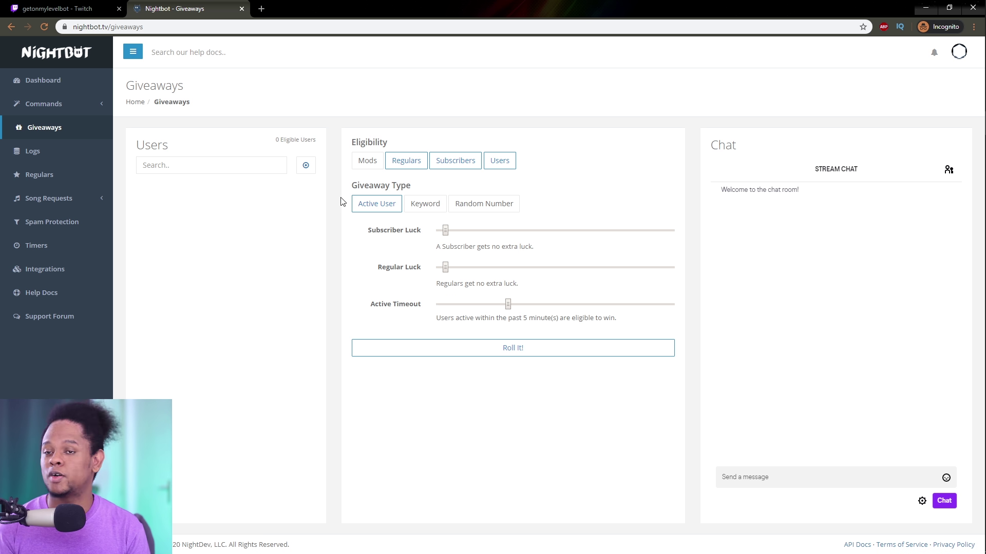
left_click(425, 203)
left_click(483, 203)
left_click(377, 204)
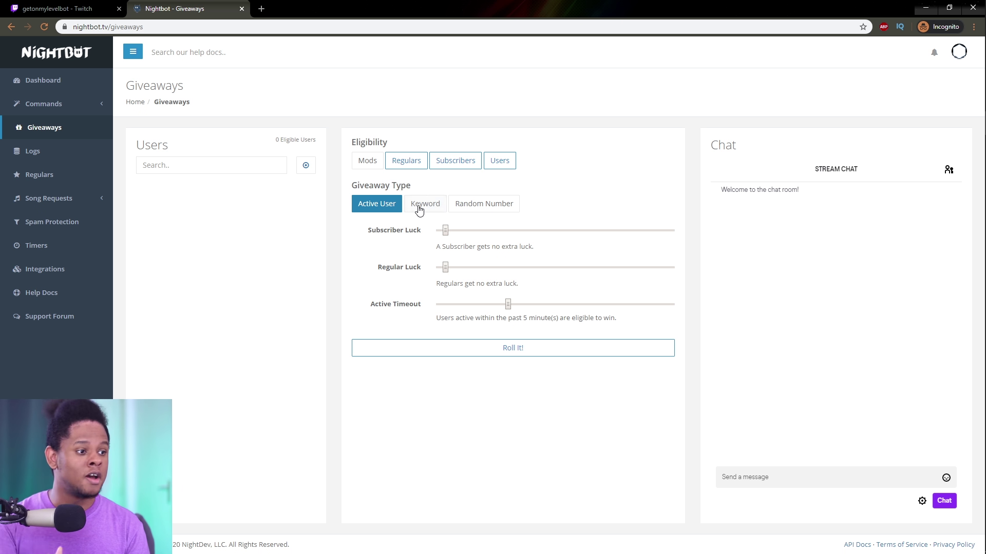
left_click(425, 204)
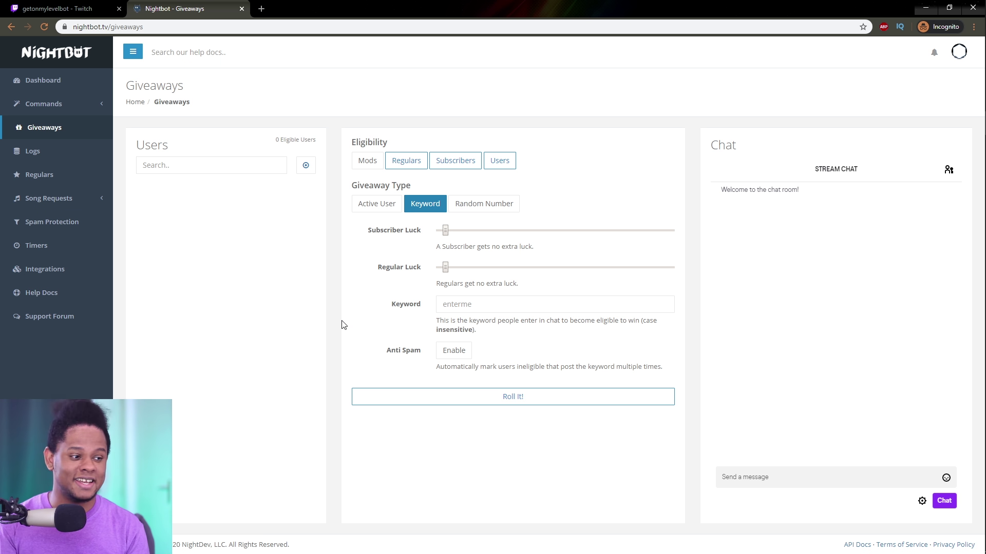
left_click(472, 204)
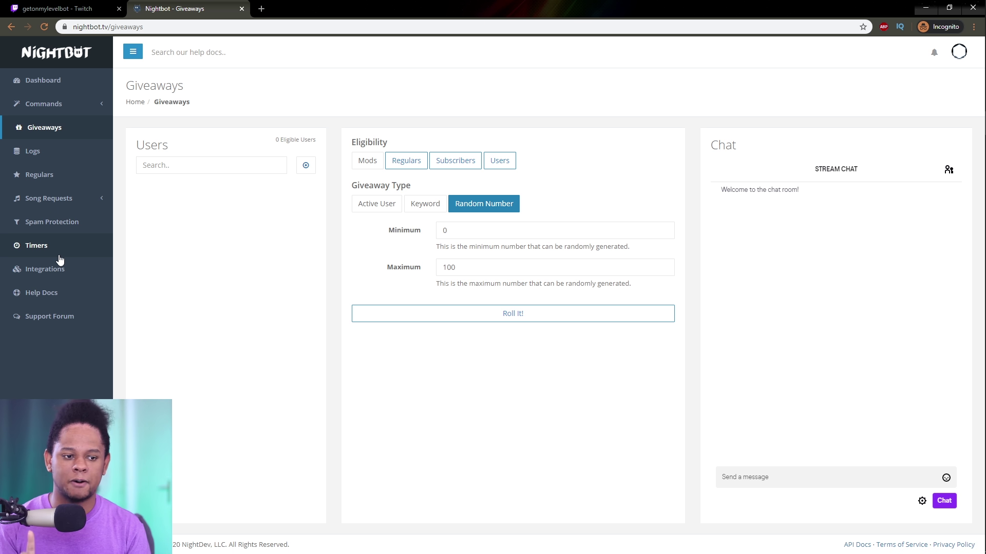
left_click(44, 103)
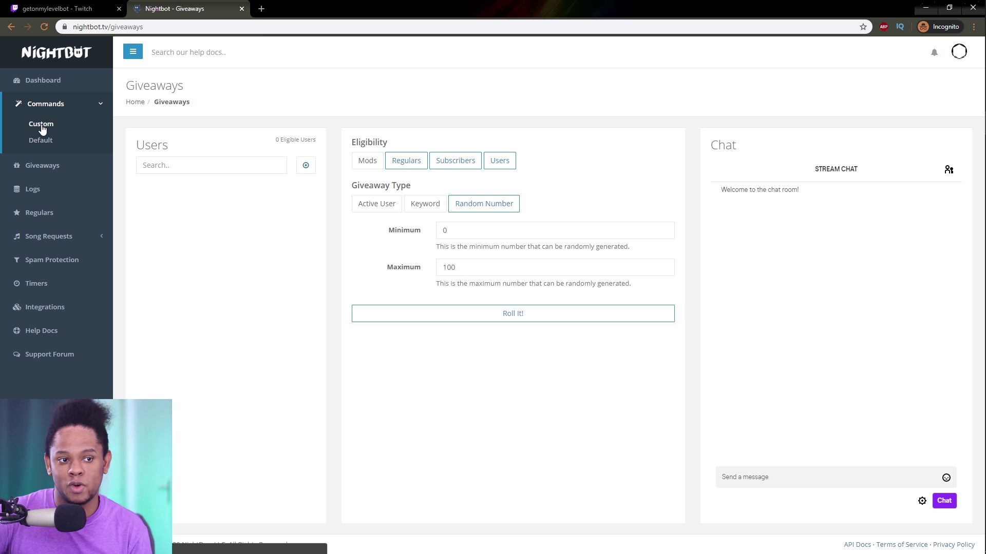
- Add a custom !socials command for Everyone replying 'follow me on social media: twitter.com/level_photo'
left_click(41, 125)
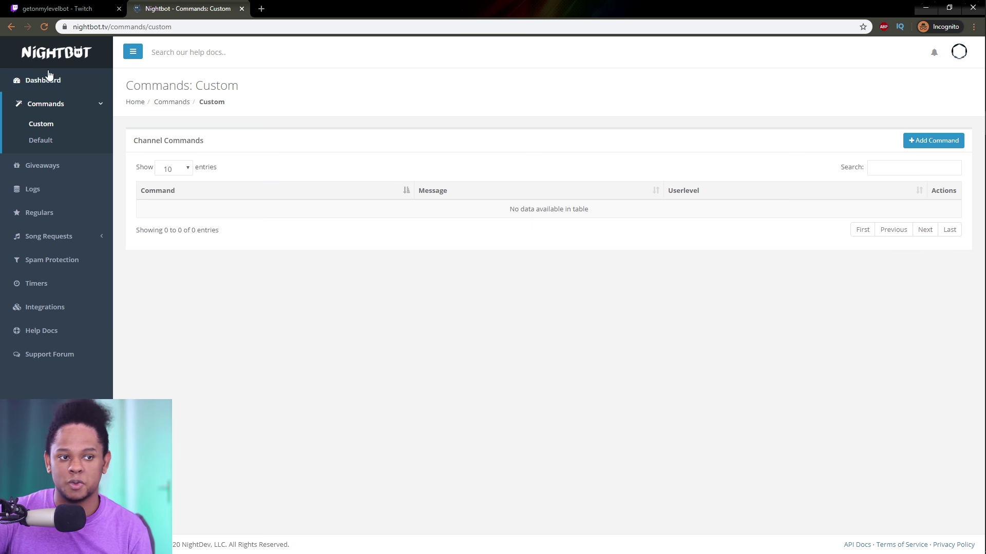
left_click(933, 140)
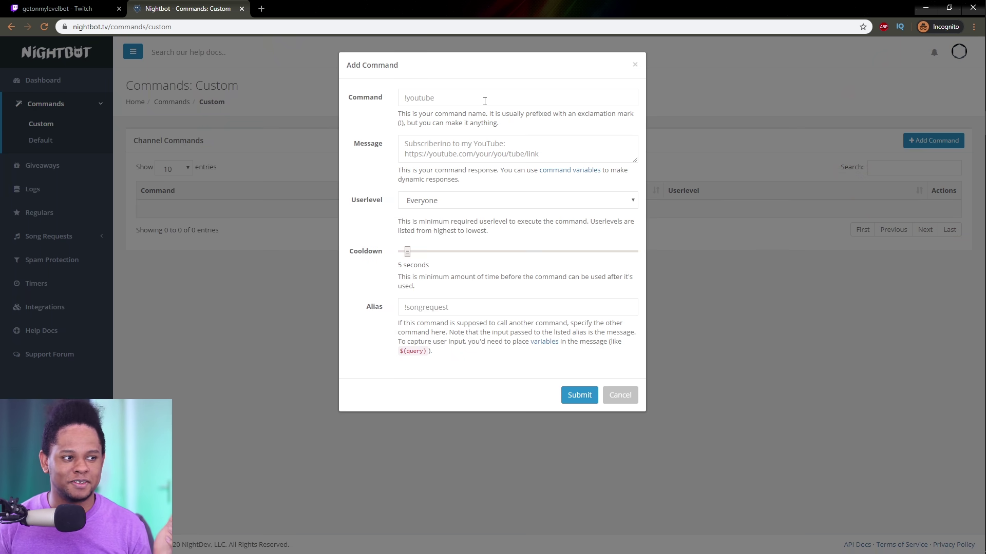
left_click(484, 100)
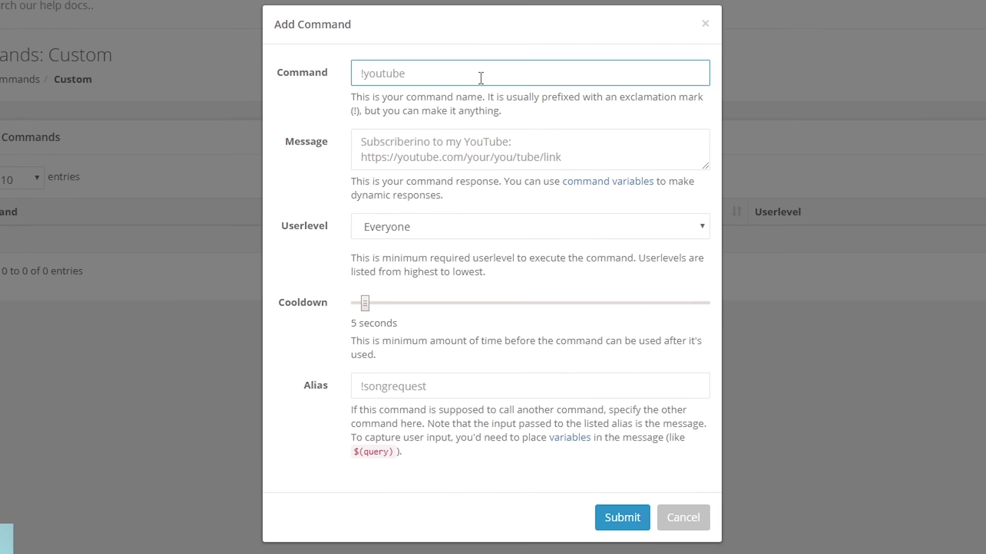
type("!socials")
left_click(477, 137)
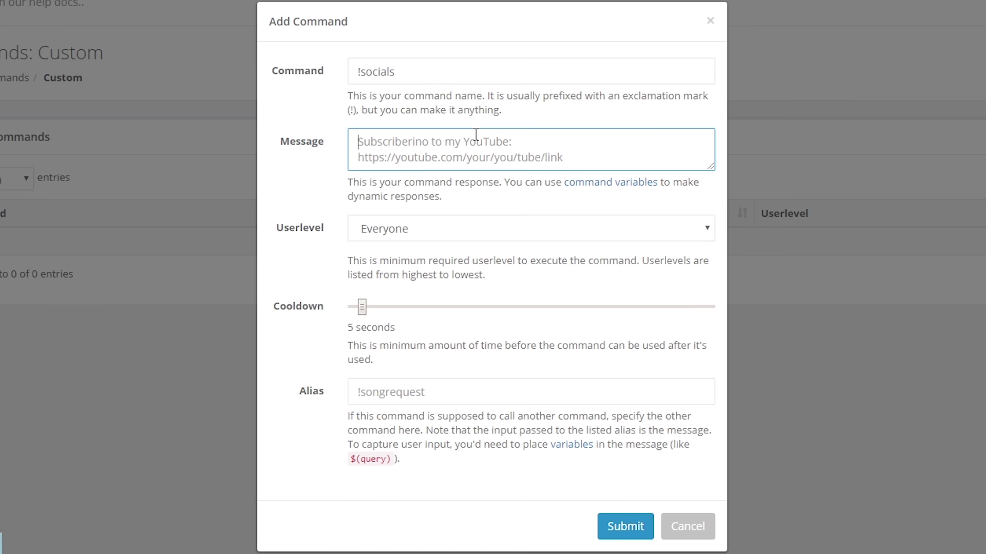
type("fo")
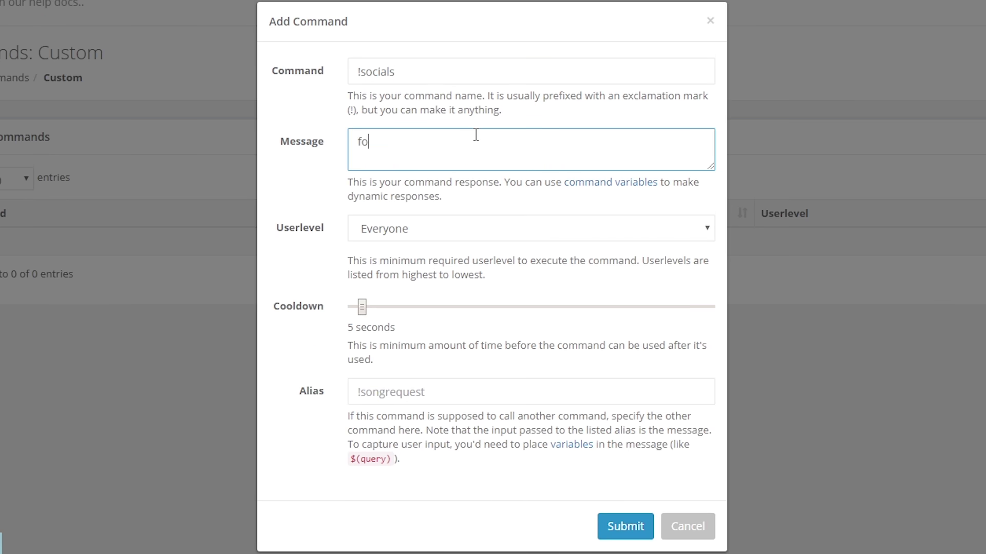
type("llow me on social media: twitter")
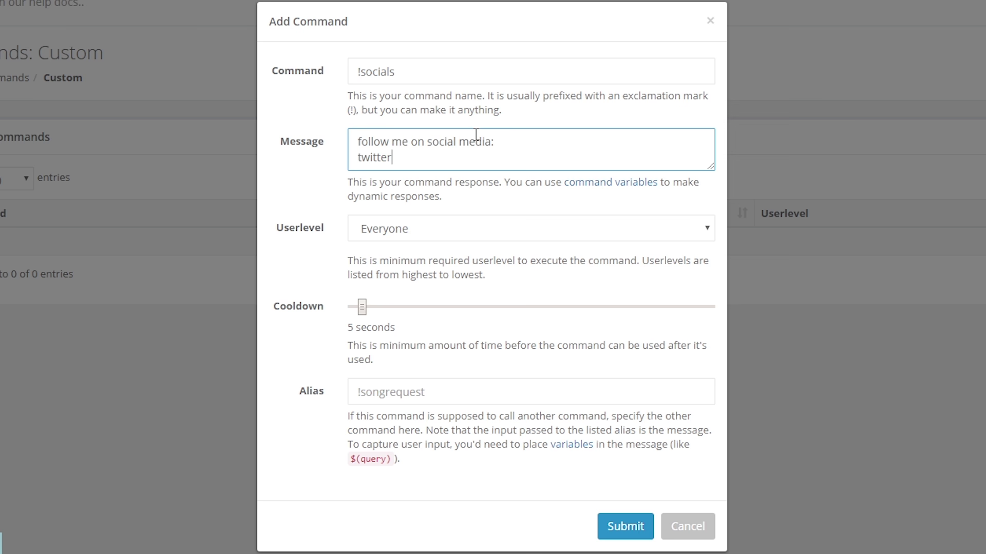
type(".com/level_photo")
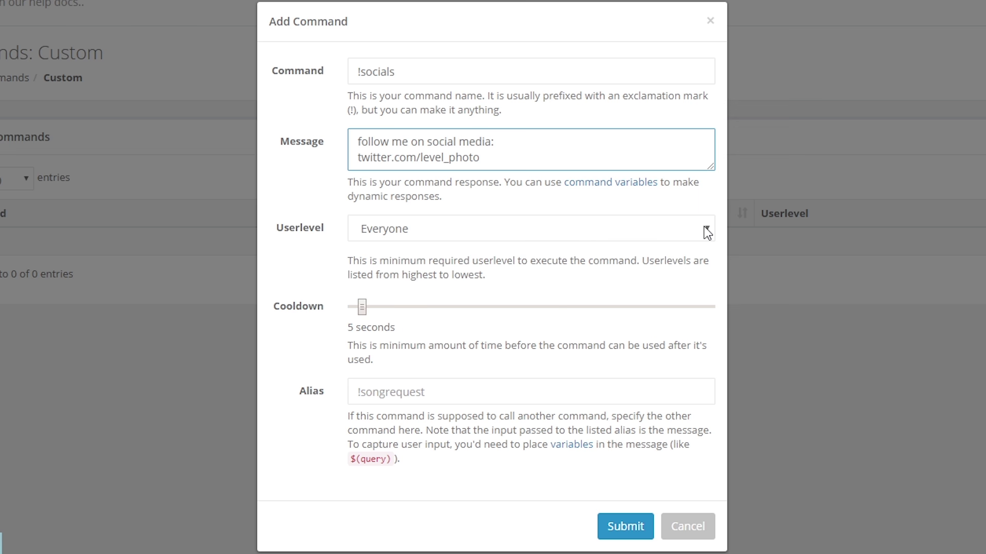
left_click(707, 232)
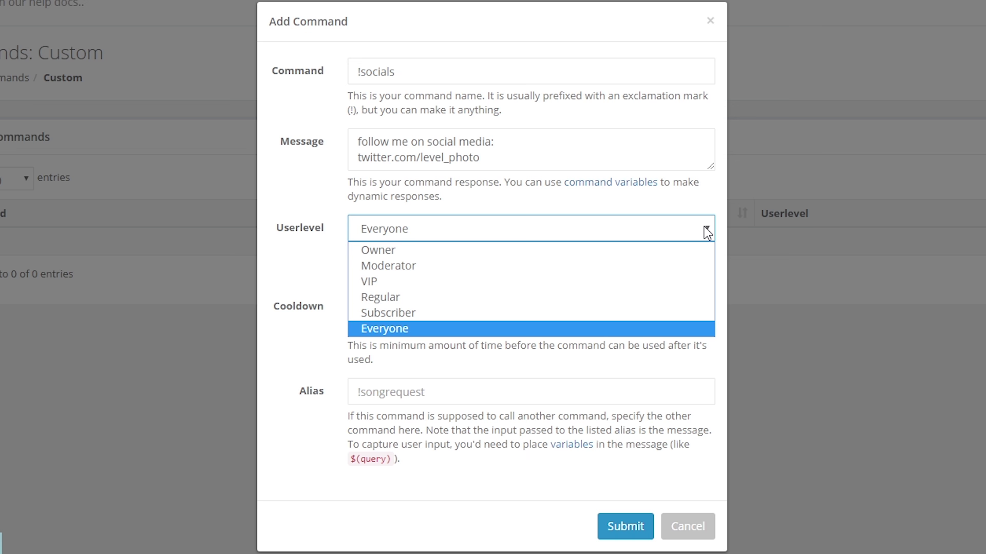
left_click(707, 232)
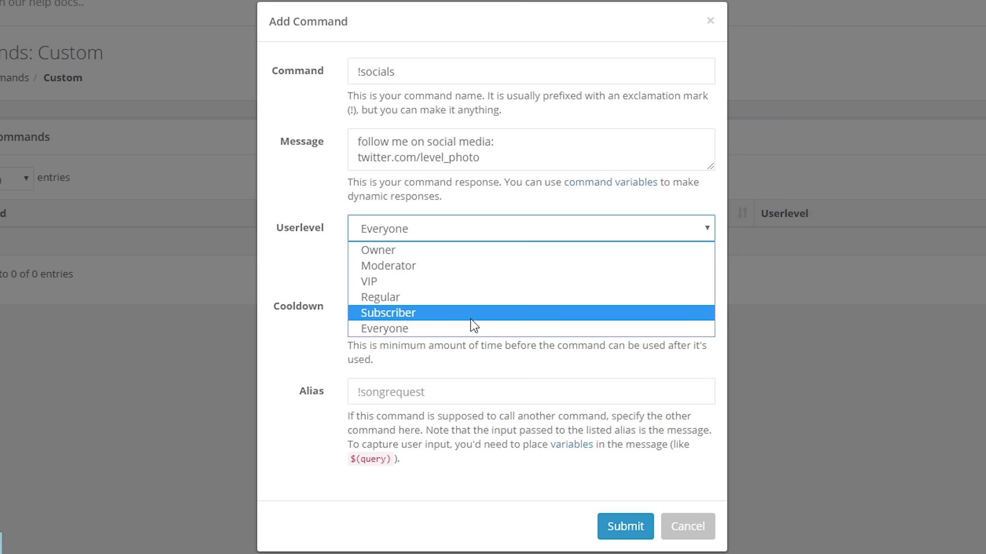
left_click(318, 266)
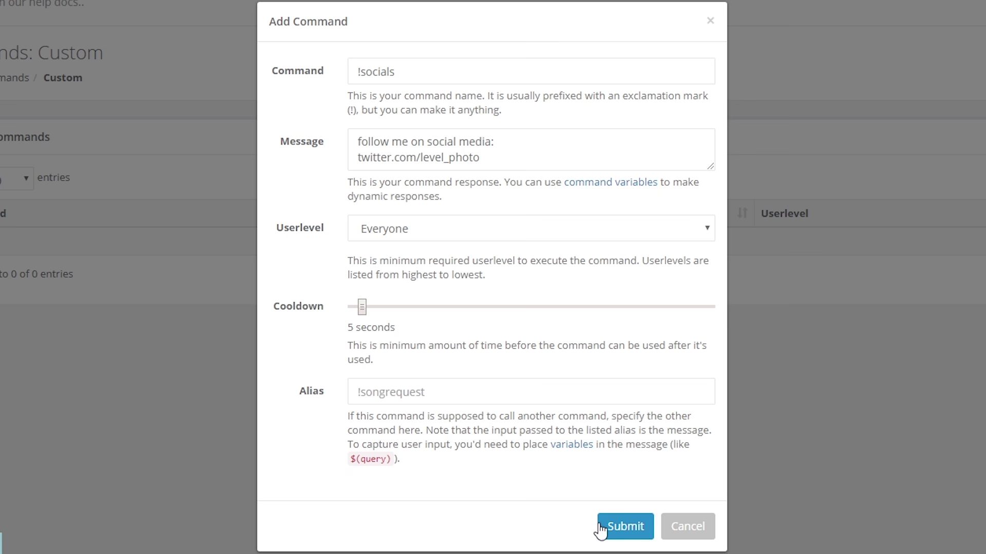
left_click(625, 526)
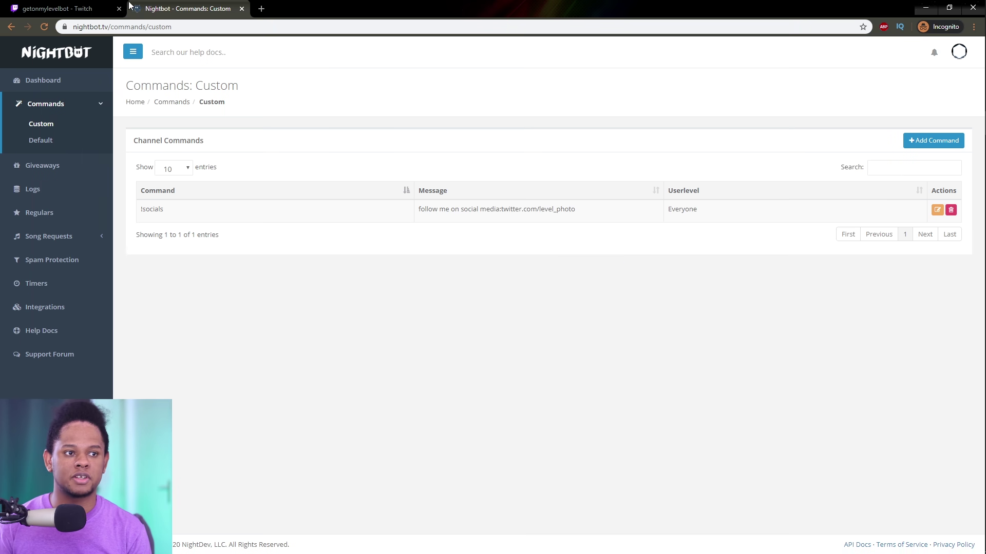
- Send !socials in the Twitch channel chat to trigger Nightbot's reply
left_click(58, 9)
left_click(852, 513)
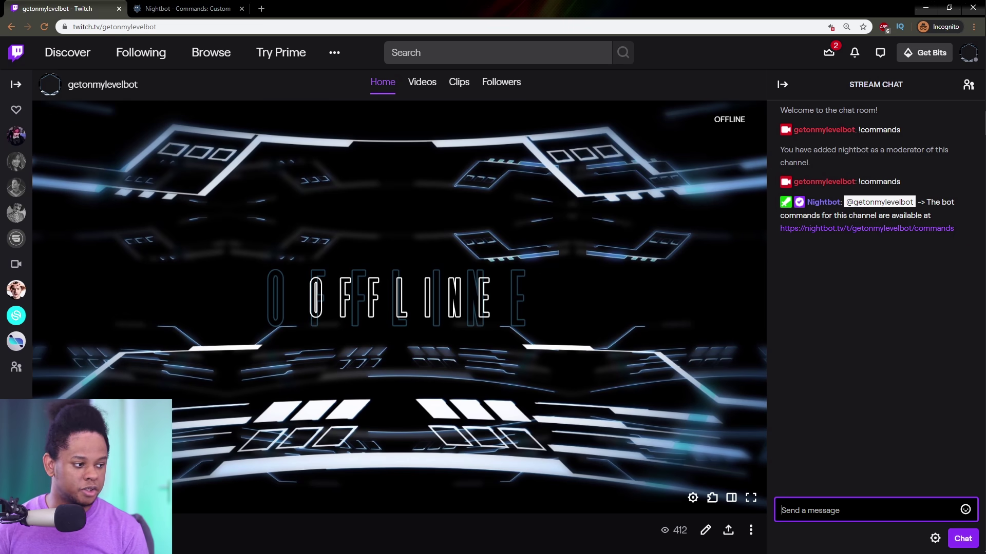
type("!soc")
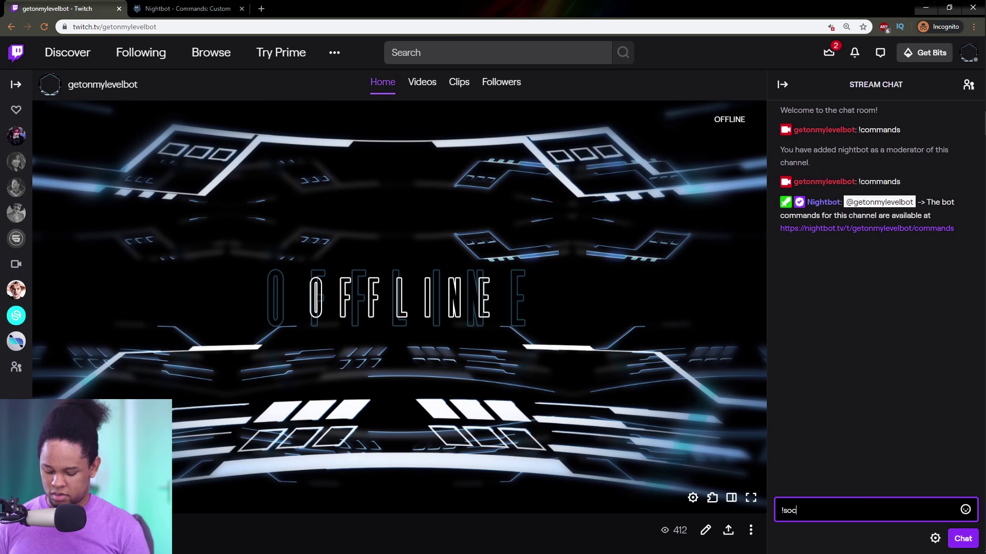
type("ials")
key("Return")
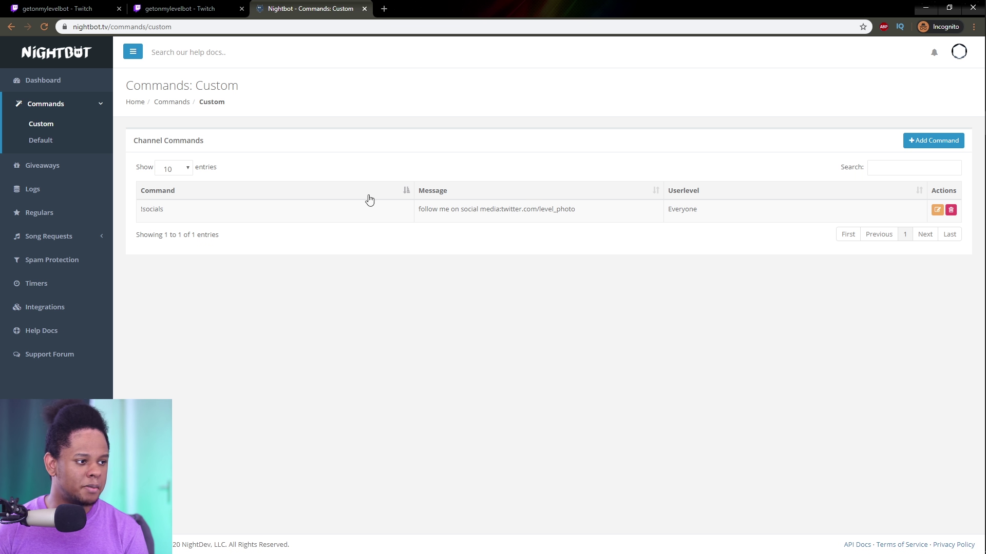
- Edit the text after 'media:' in the !socials reply message and save the command
left_click(937, 210)
type("follow me on social media: twitter.com/level_photo")
left_click(493, 143)
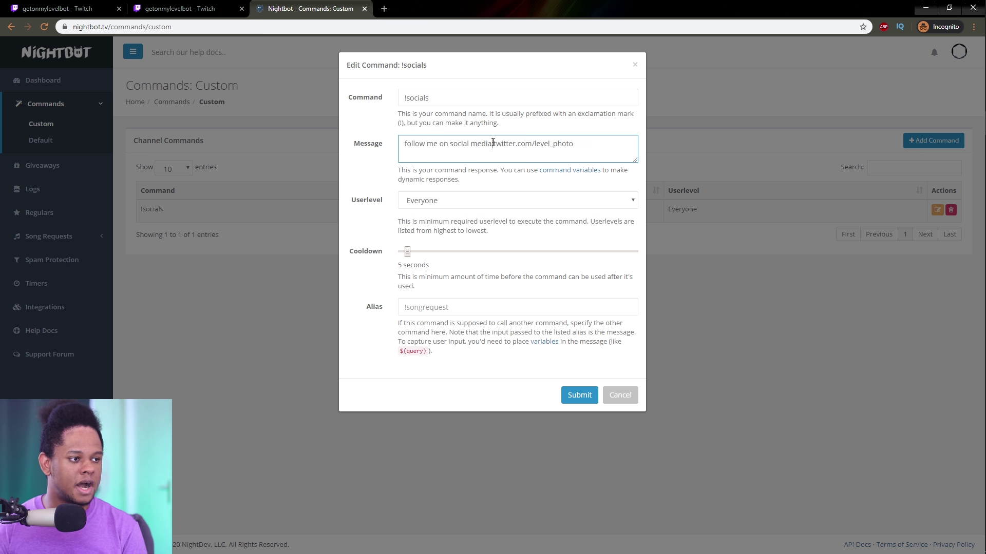
left_click(577, 398)
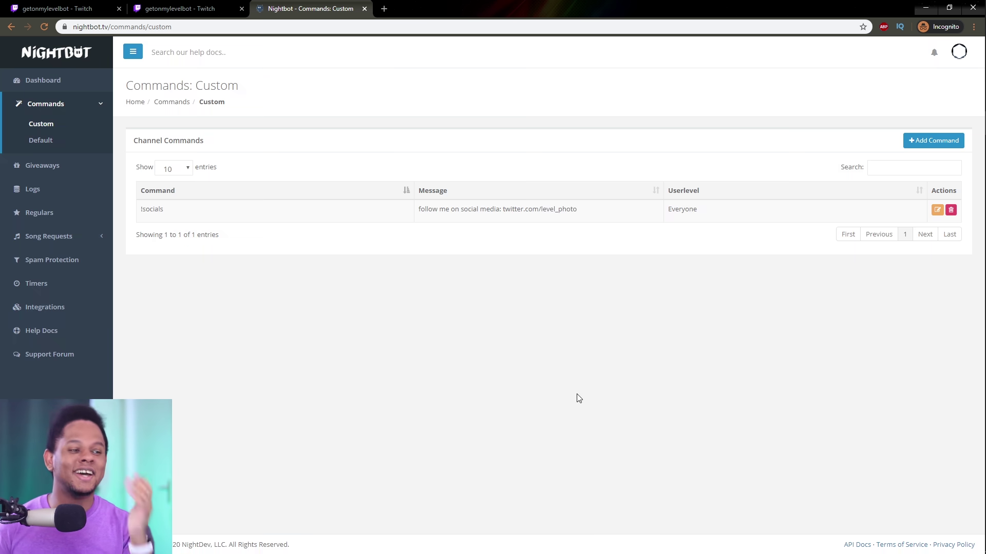
- Resend !socials in chat, then open the bot's Twitter link to Level_Photo and close it
left_click(64, 6)
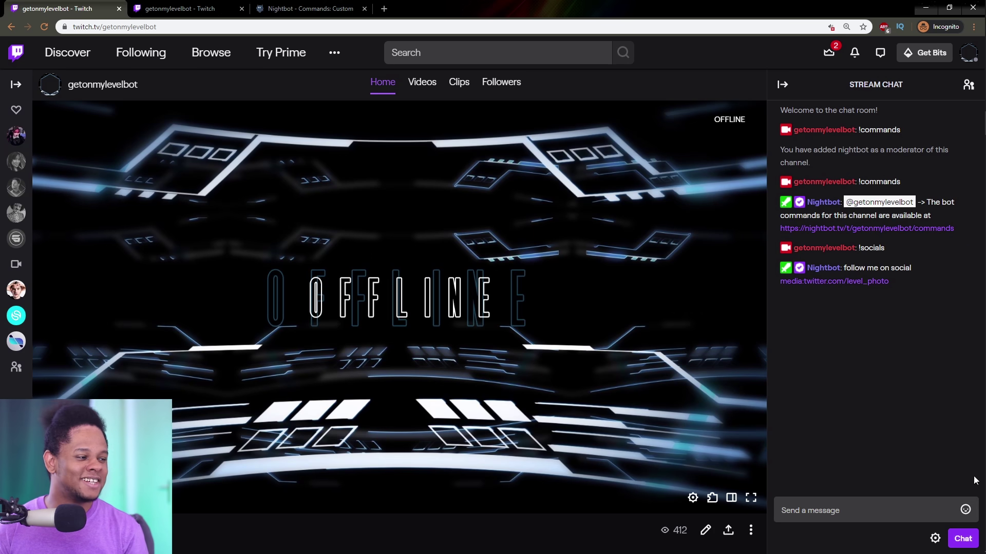
left_click(851, 507)
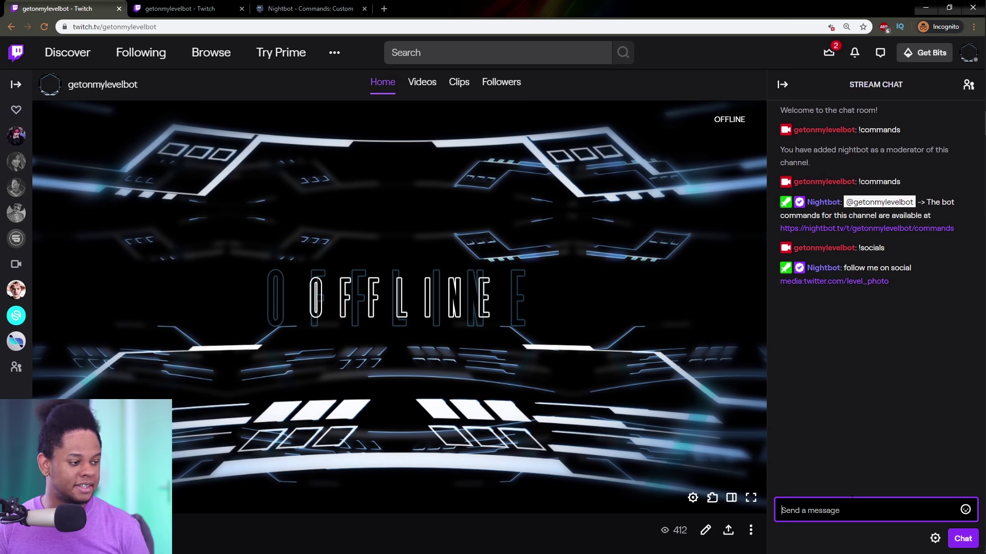
type("!socials")
key("Return")
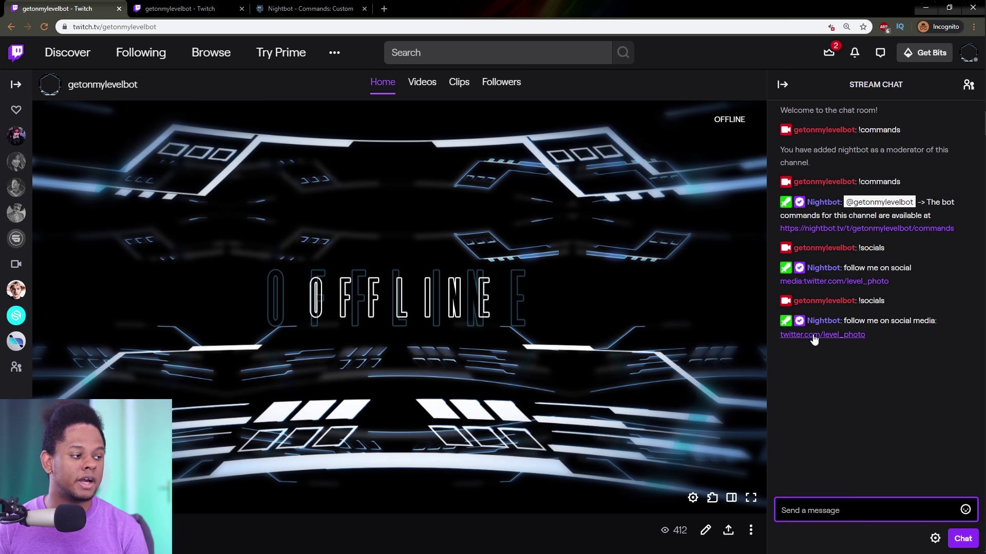
left_click(813, 335)
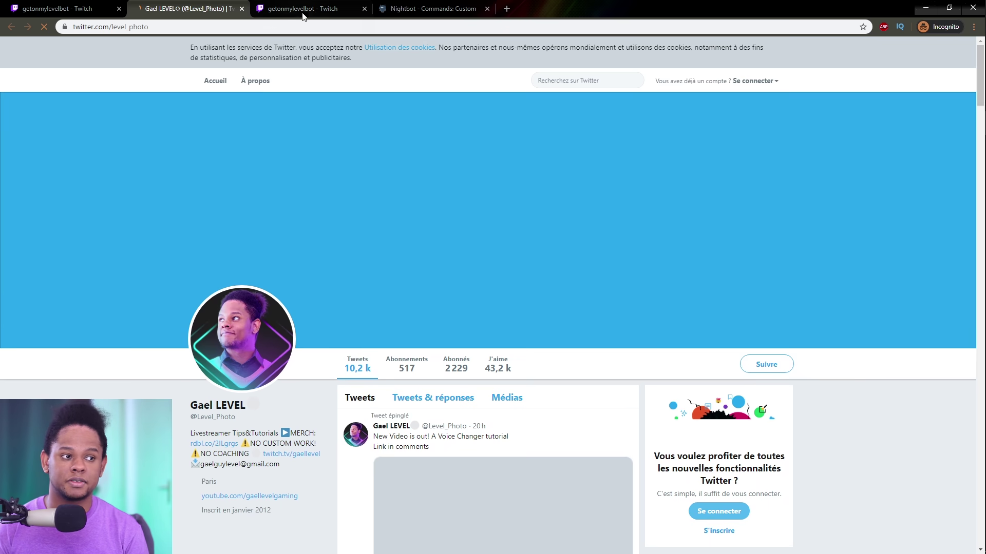
scroll(134, 264, "down", 3)
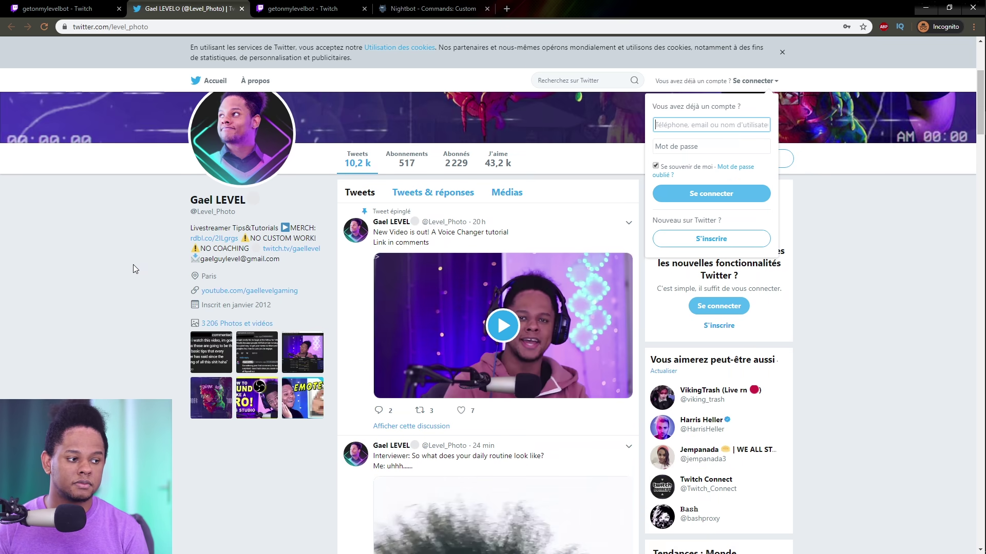
scroll(134, 265, "up", 3)
key("ctrl+w")
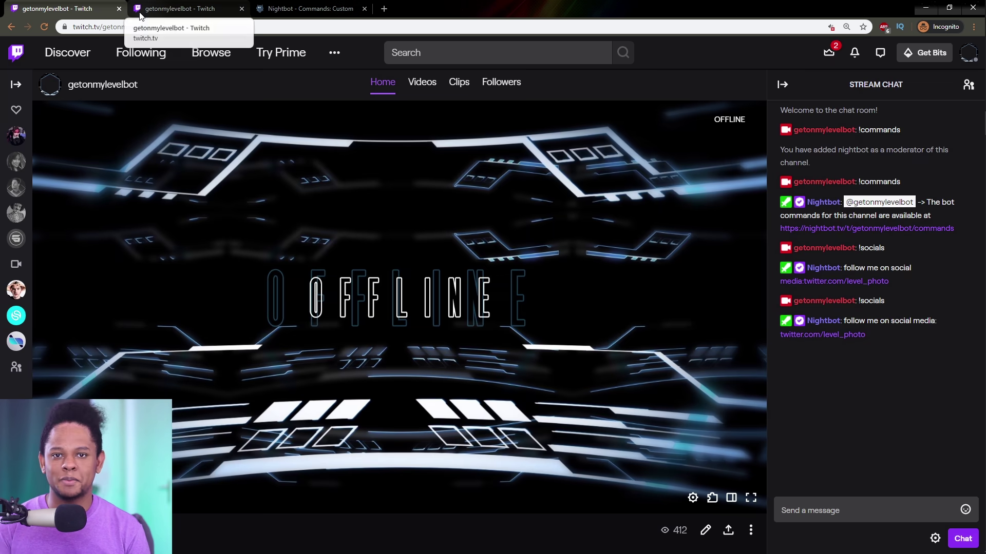
- Create a 'follow' timer with the pasted follow reminder, 30-minute interval and 20 chat lines
left_click(304, 9)
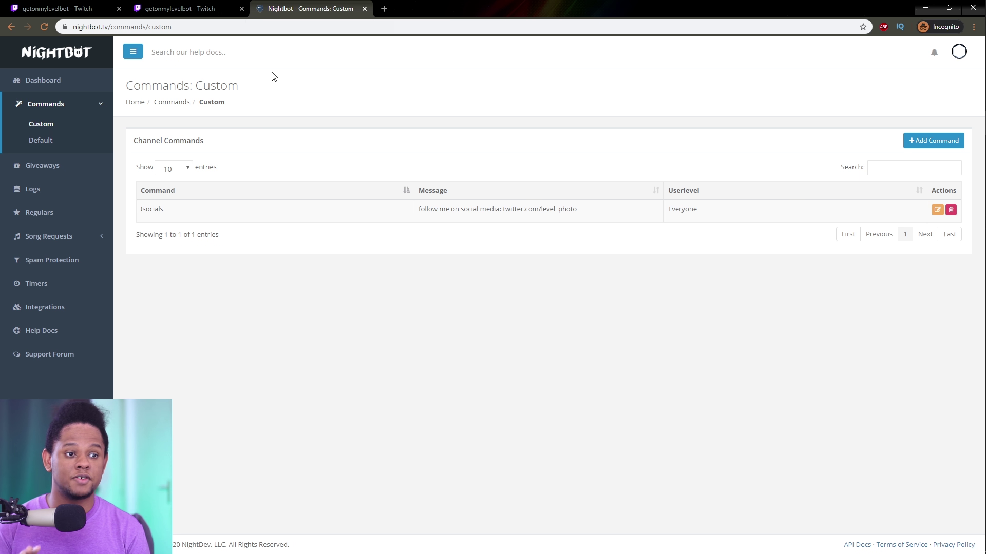
left_click(32, 287)
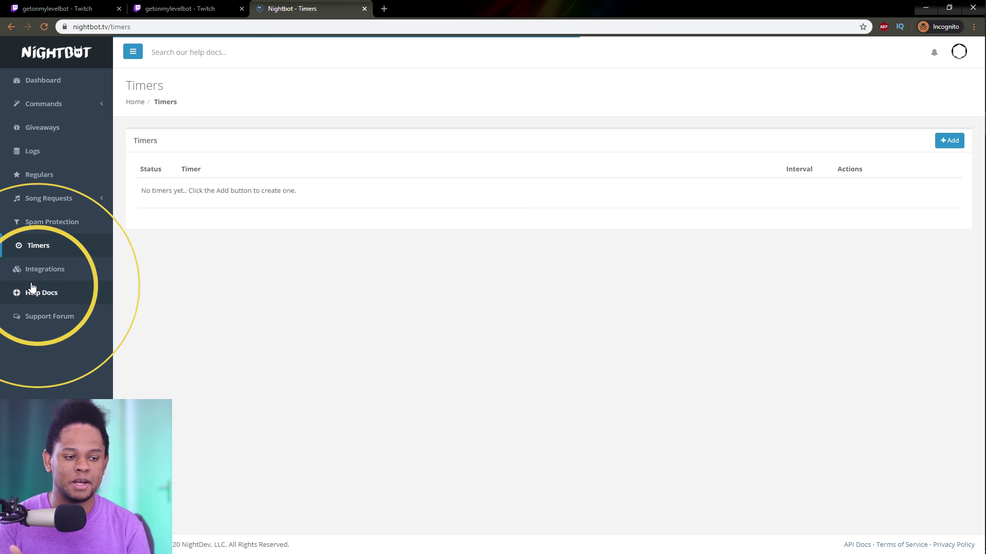
left_click(949, 142)
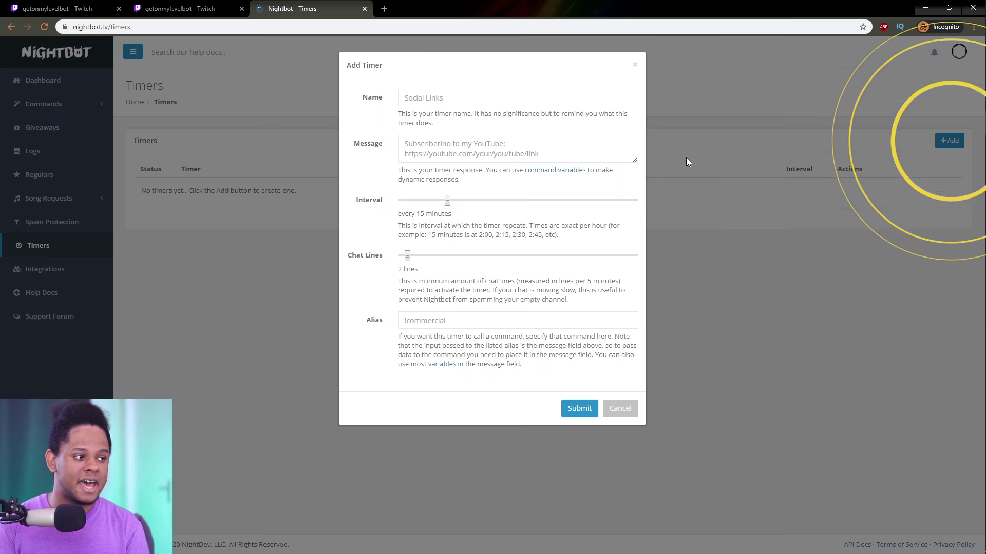
left_click(449, 98)
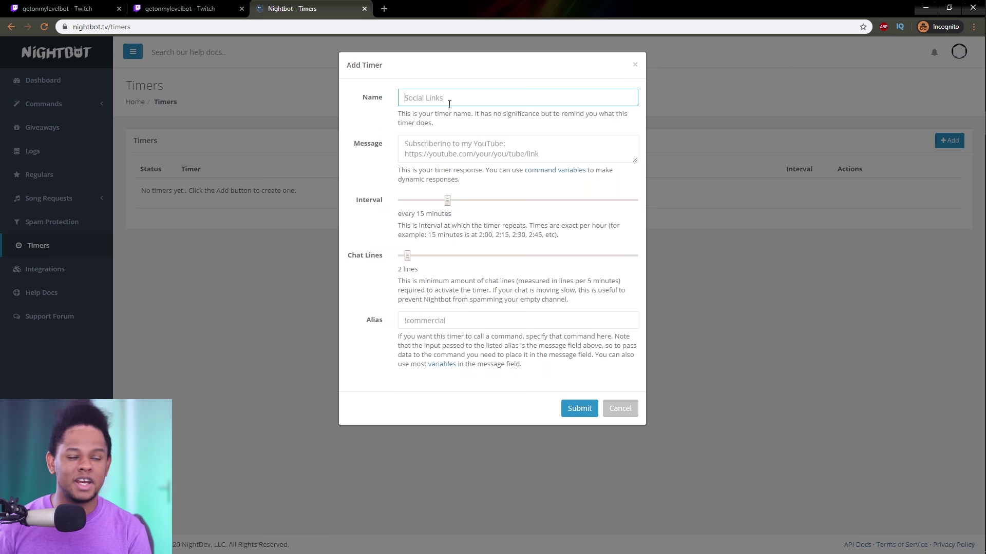
type("follow")
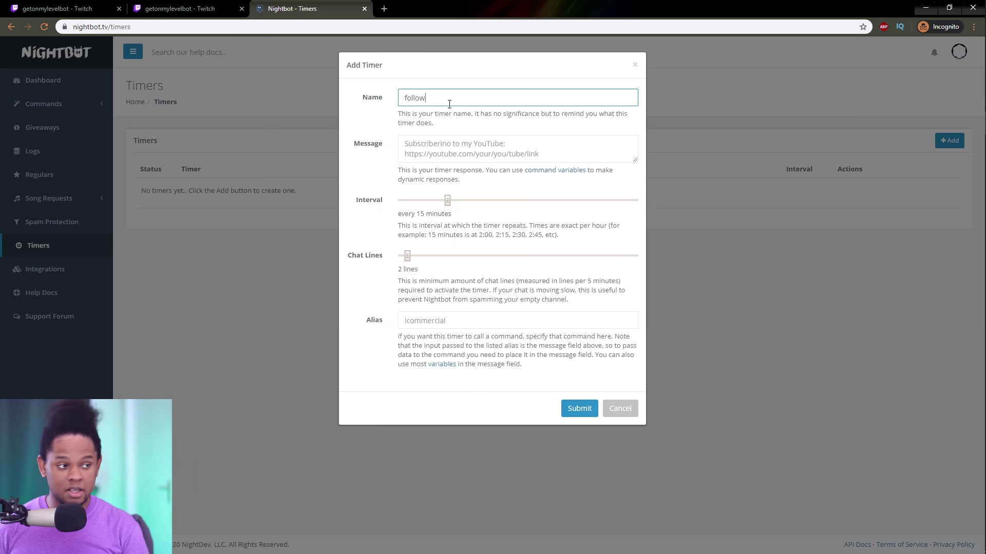
left_click(453, 142)
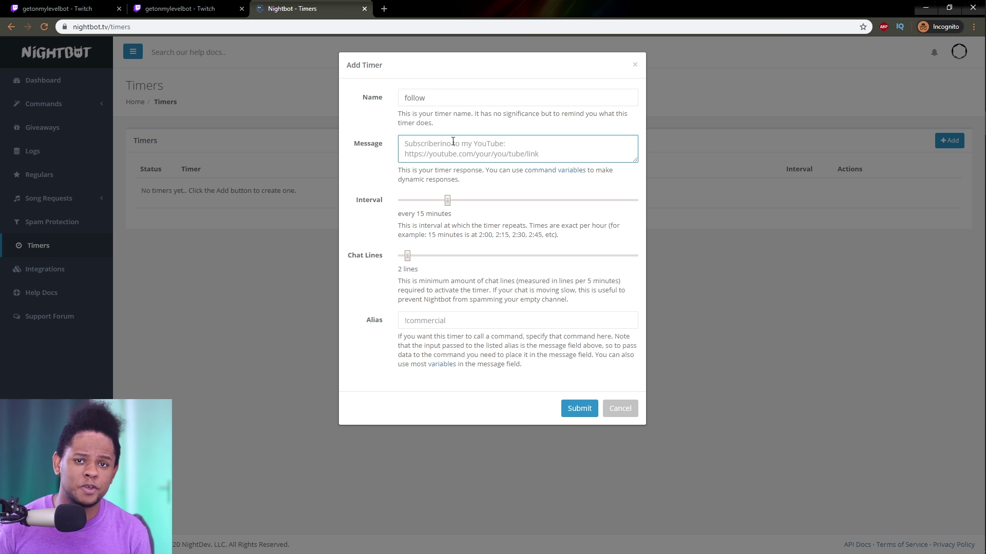
type("if you're enjoying the stream don't forget to follow")
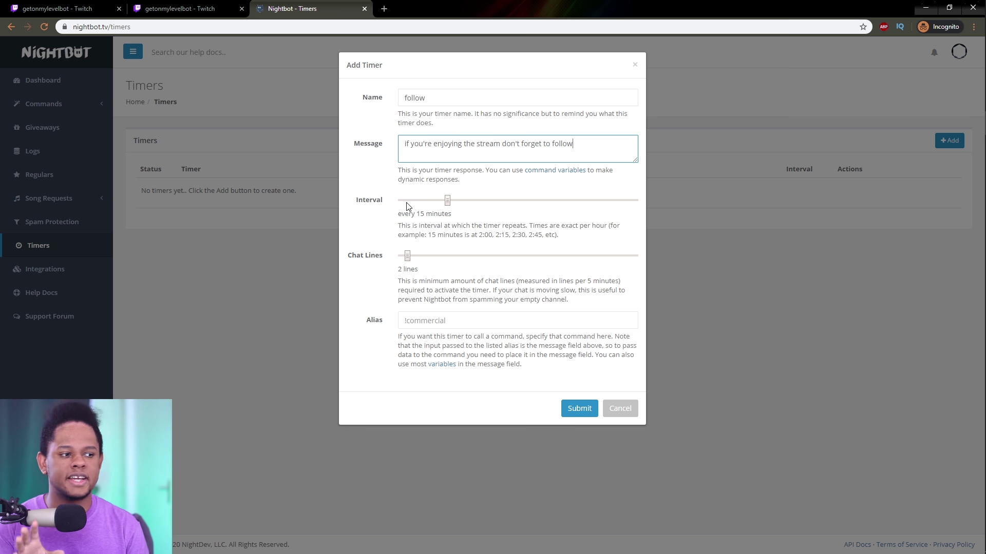
mouse_move(447, 201)
left_mouse_down()
mouse_move(468, 204)
mouse_move(437, 205)
left_mouse_up()
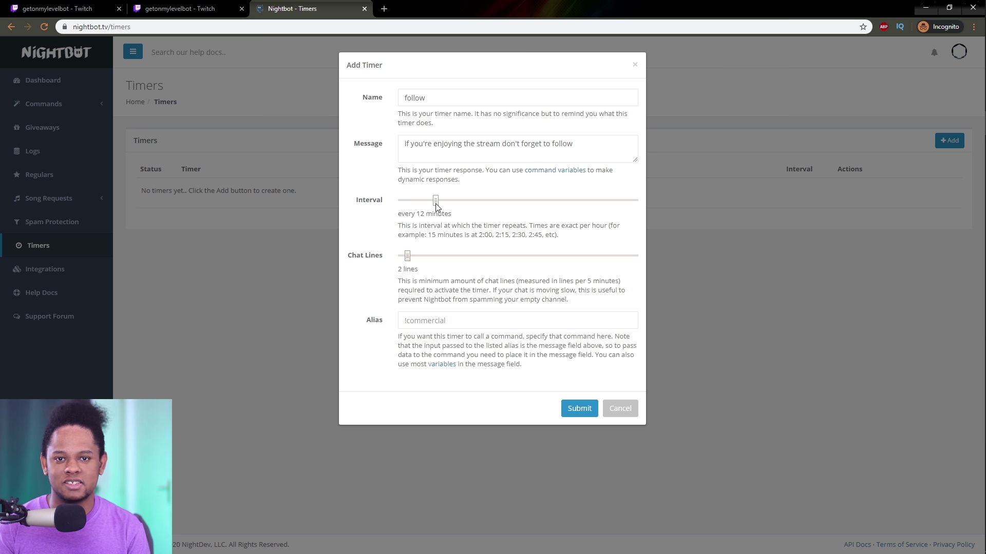
left_click_drag(437, 205, 508, 208)
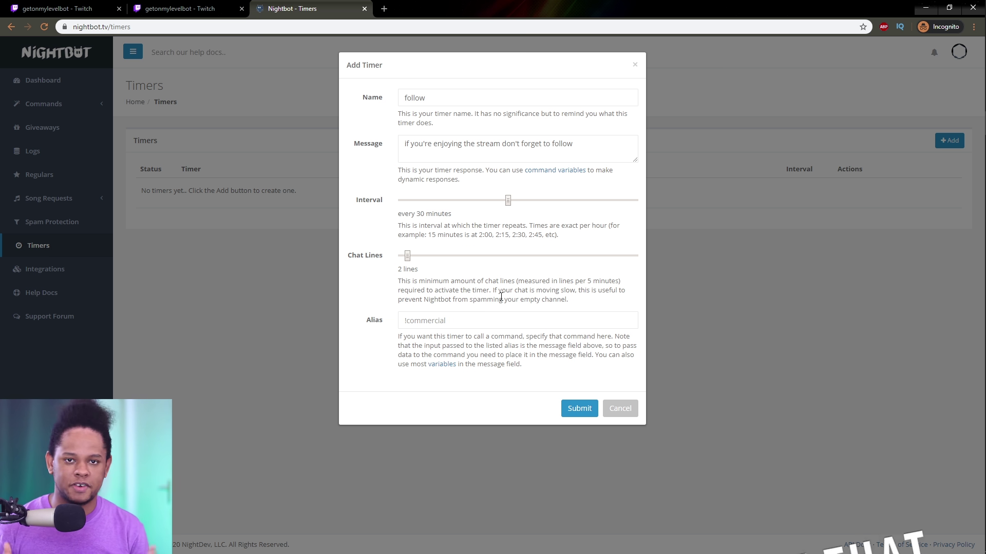
left_click_drag(407, 257, 447, 256)
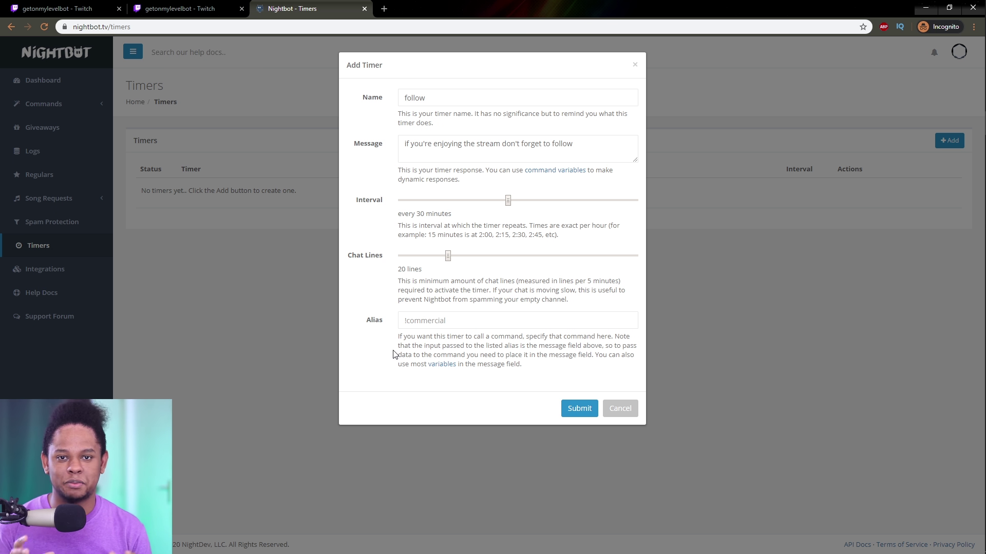
left_click(577, 409)
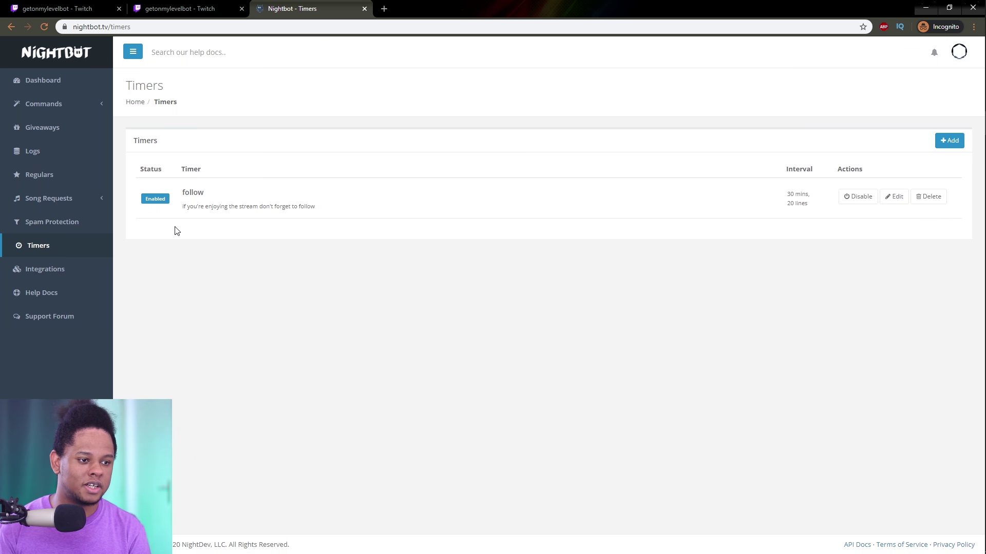
left_click(85, 9)
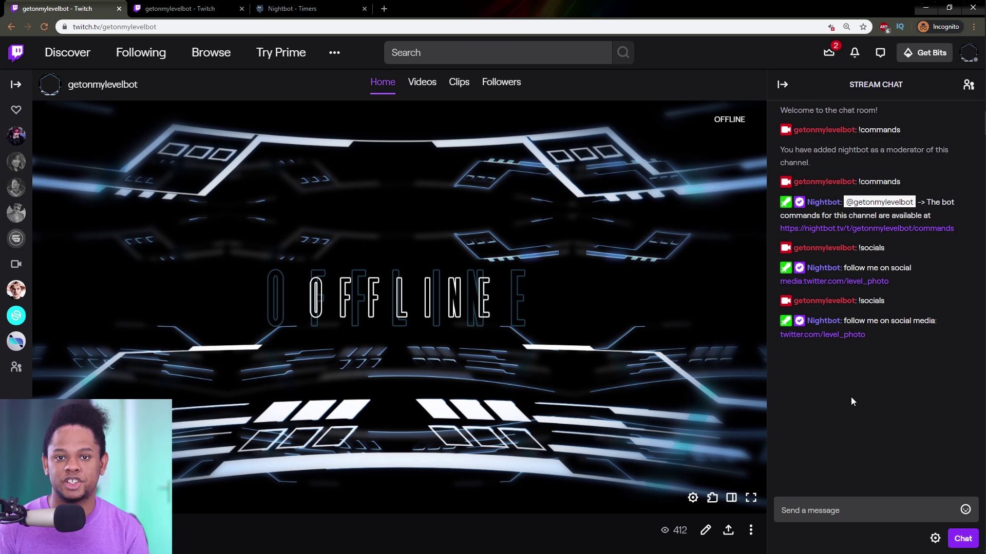
left_click(309, 9)
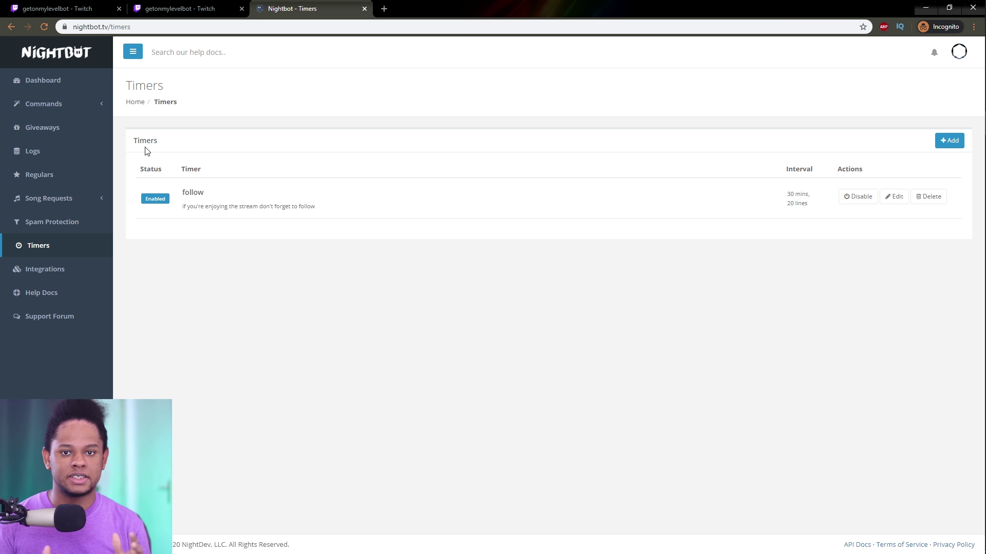
- Open the Count variable article in Nightbot Docs and look over its Example Usage
left_click(41, 292)
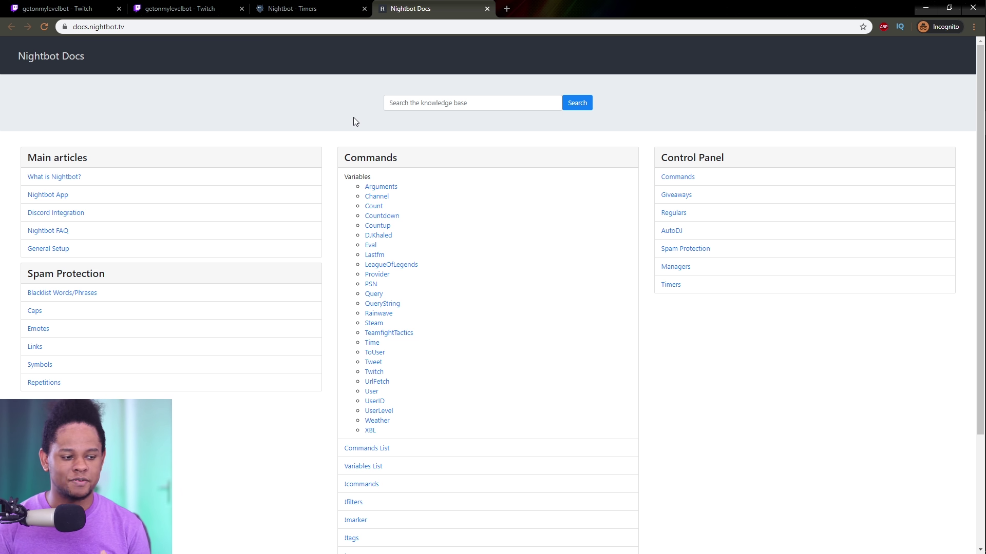
scroll(321, 229, "down", 3)
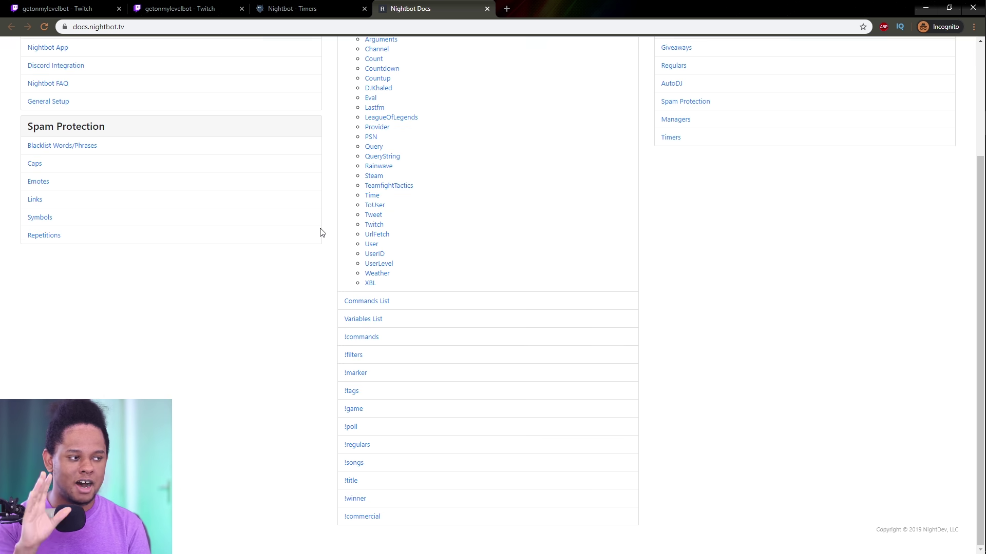
scroll(321, 228, "up", 3)
scroll(427, 270, "down", 4)
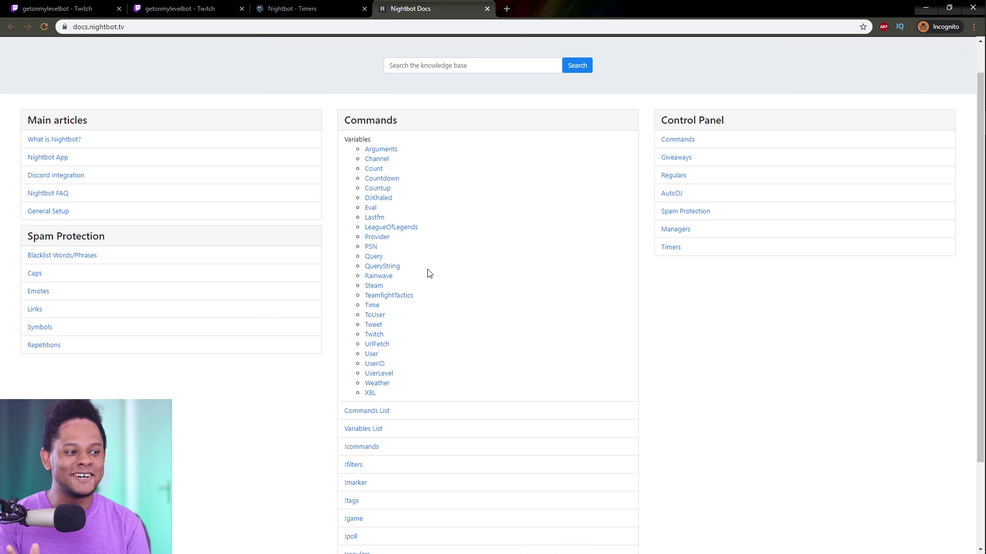
scroll(370, 247, "up", 4)
scroll(357, 225, "up", 1)
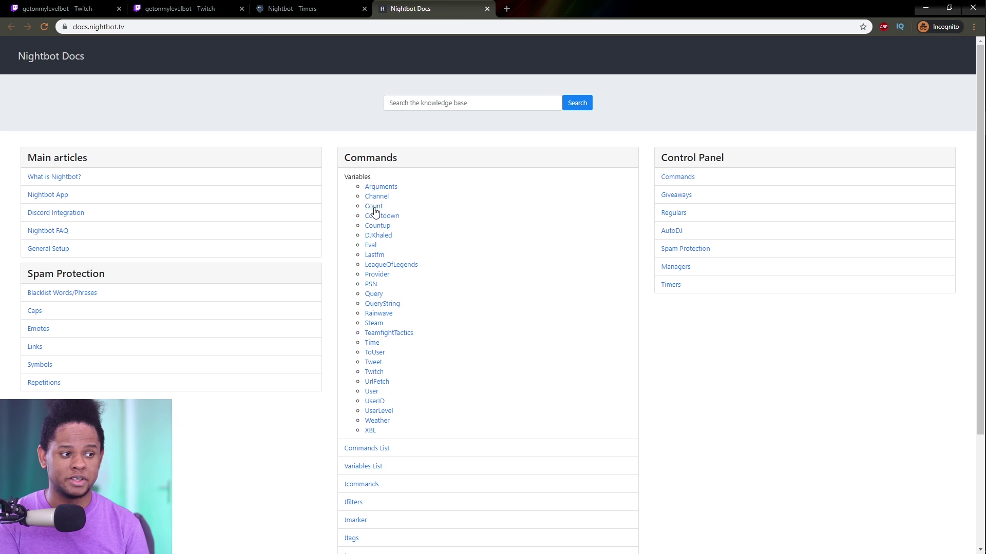
left_click(374, 206)
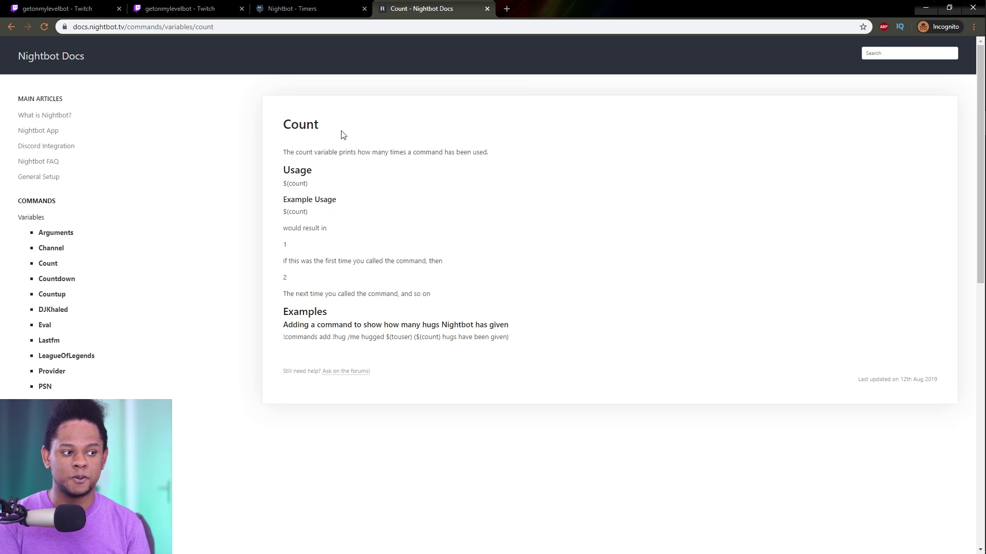
mouse_move(286, 171)
left_mouse_down()
mouse_move(311, 172)
mouse_move(333, 200)
left_mouse_up()
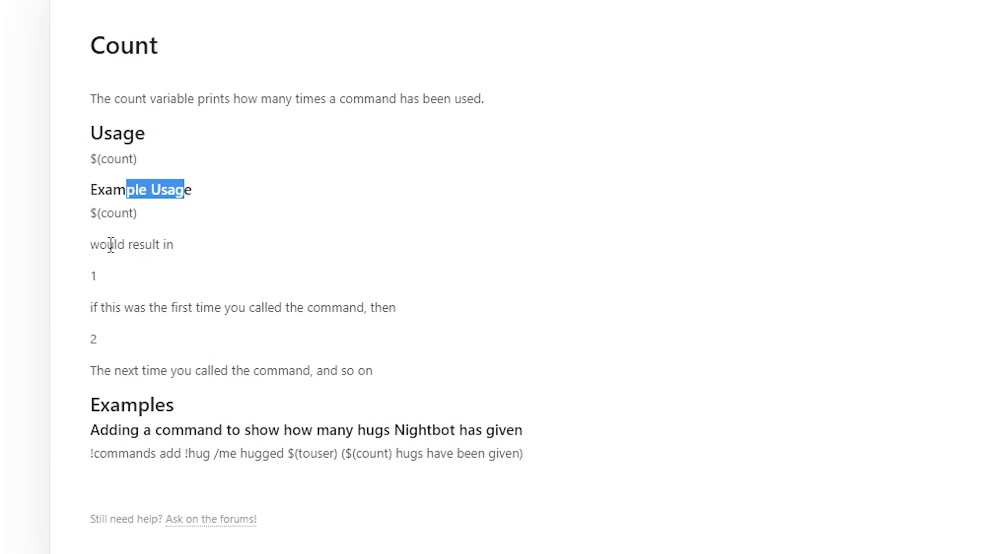
left_click_drag(107, 245, 175, 245)
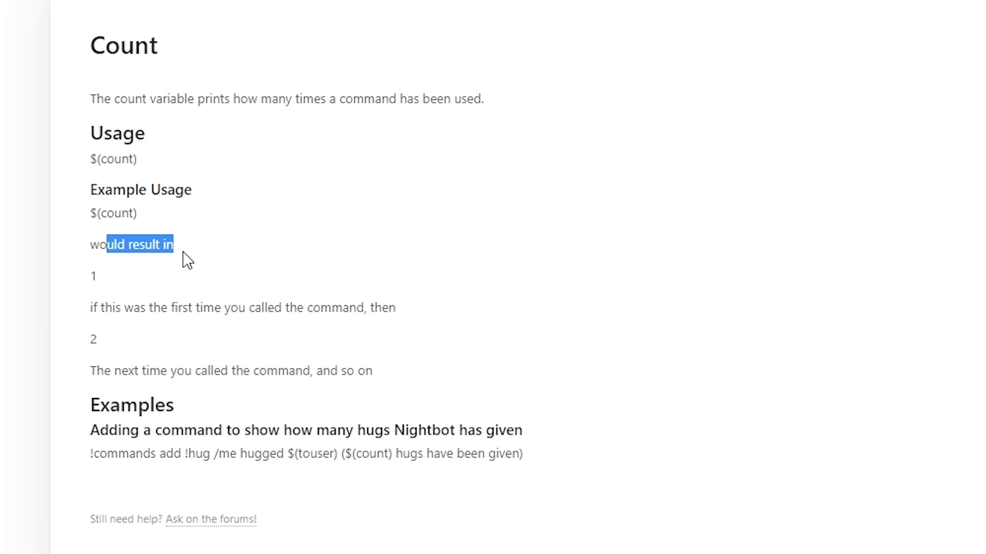
left_click(95, 428)
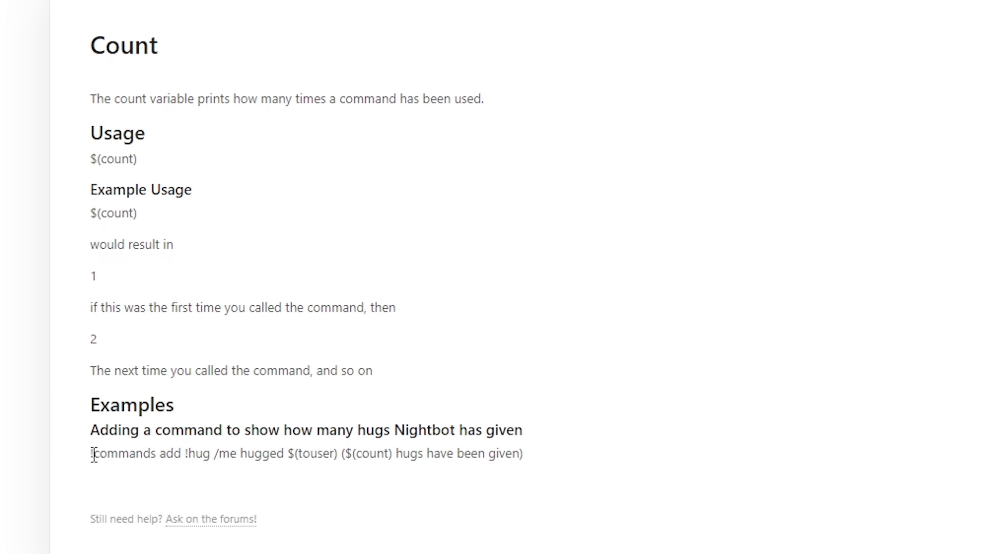
- Expand the dashboard's Commands section, then select the '!commands add !hug' example line
left_click(293, 8)
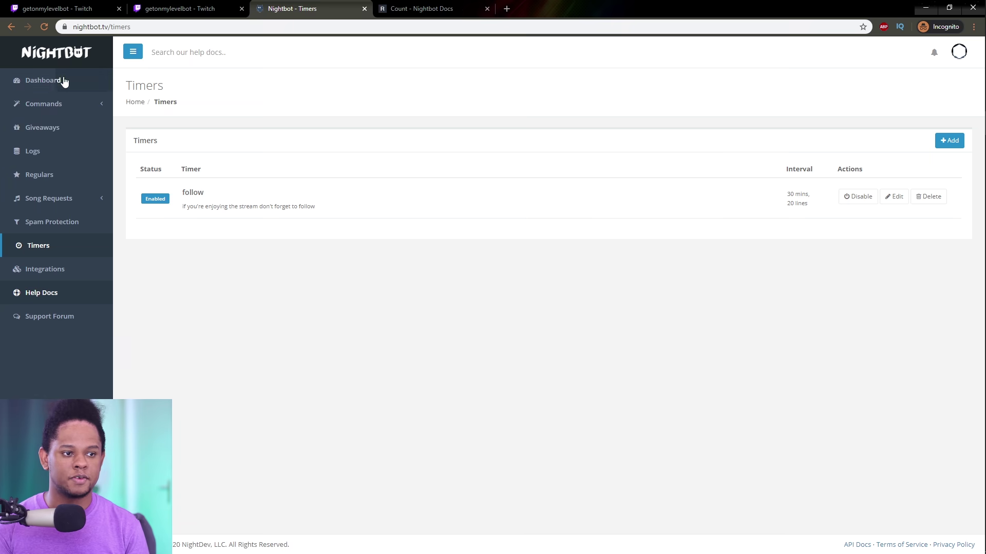
left_click(45, 103)
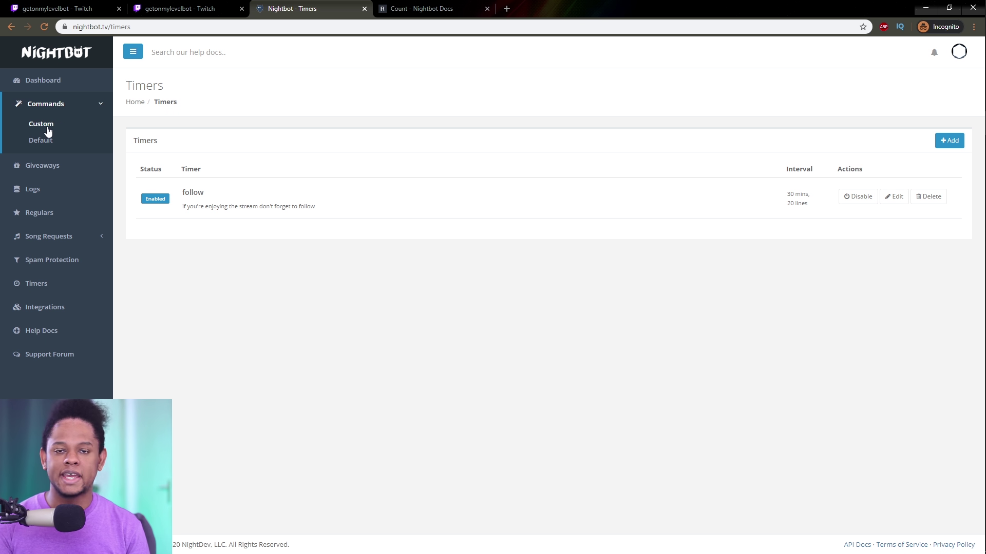
left_click(421, 8)
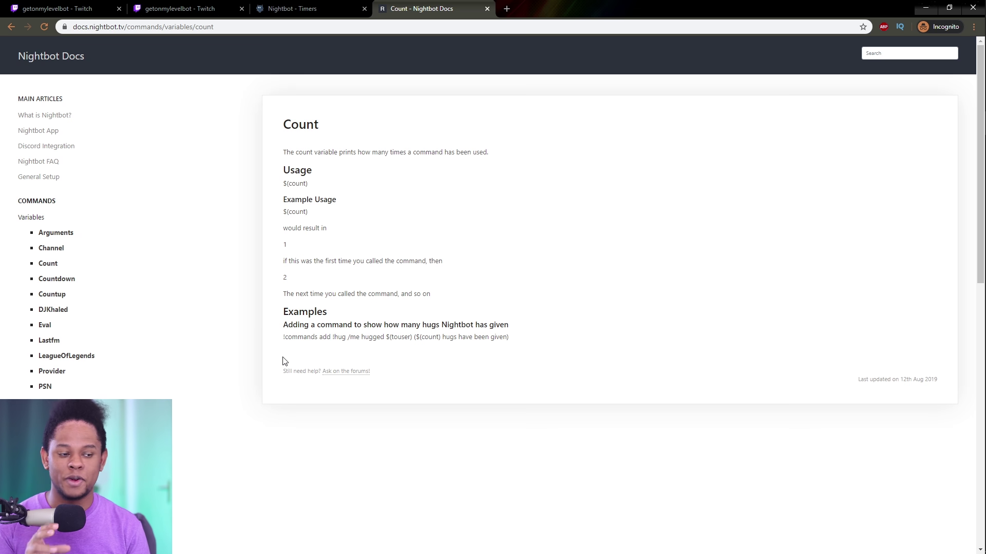
left_click_drag(283, 337, 670, 359)
key("ctrl+c")
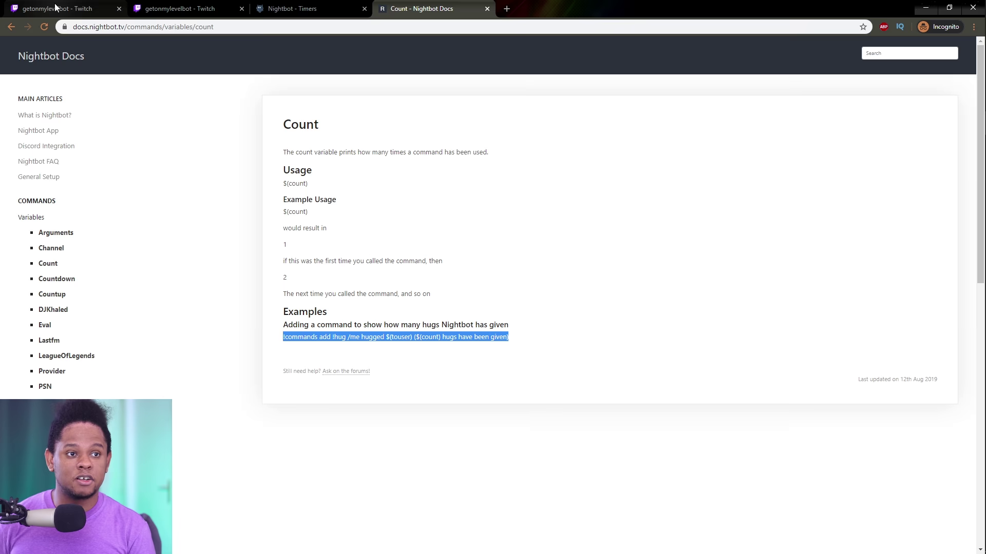
- Send the copied '!commands add !hug' command in Twitch chat, then send !hug twice
key("ctrl+1")
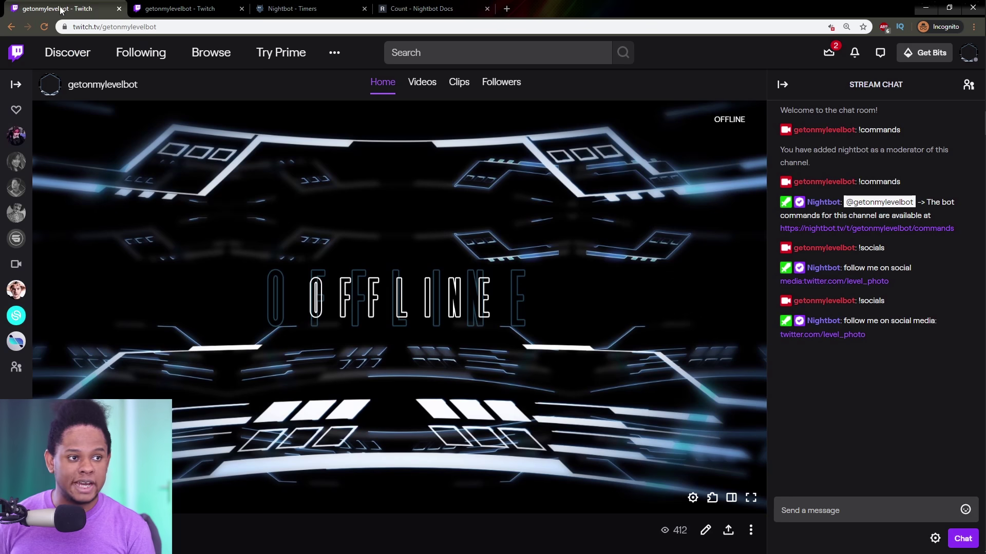
left_click(858, 514)
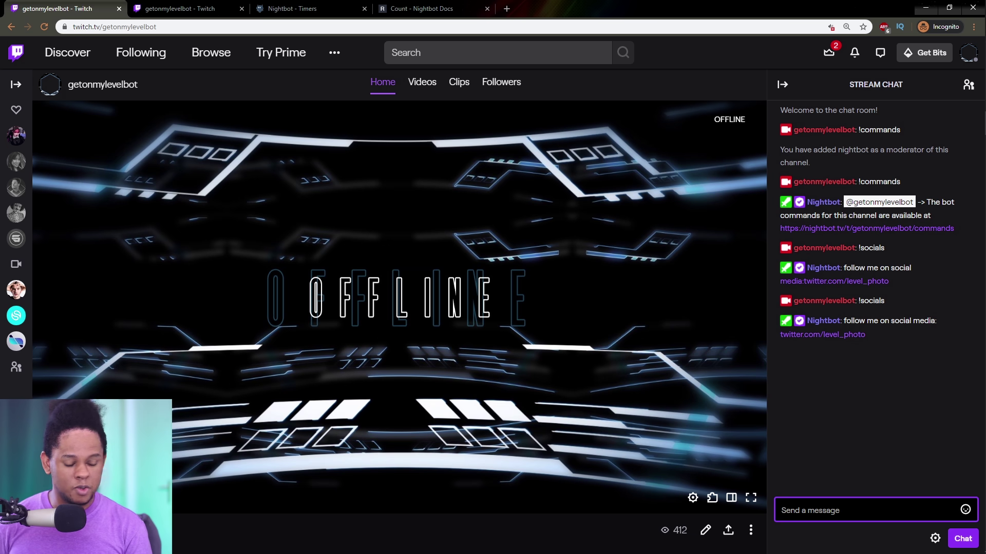
key("ctrl+v")
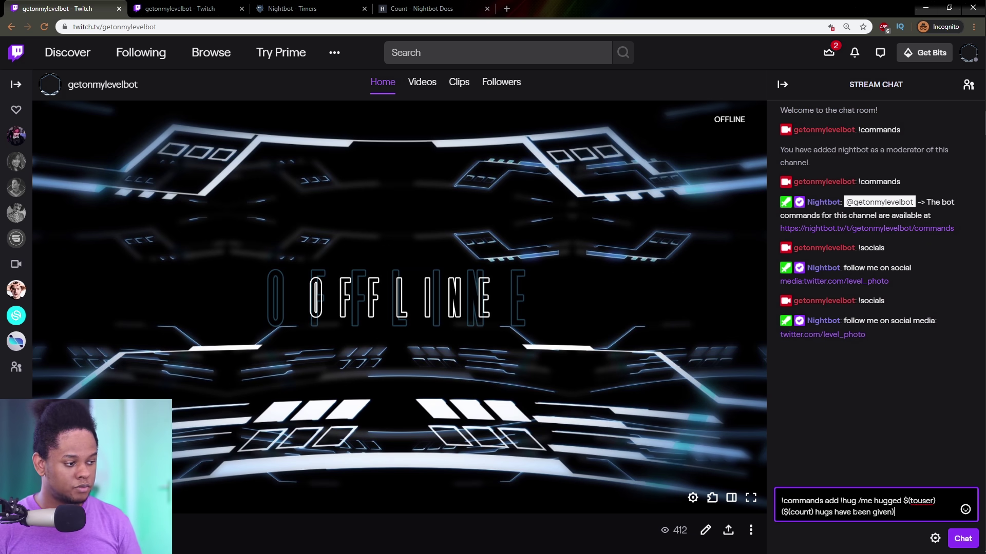
key("Return")
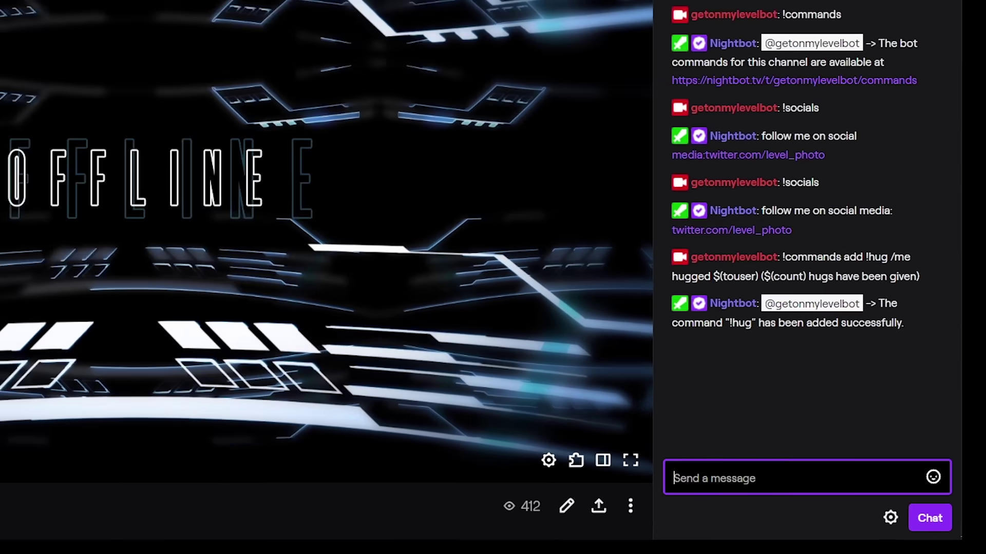
type("!")
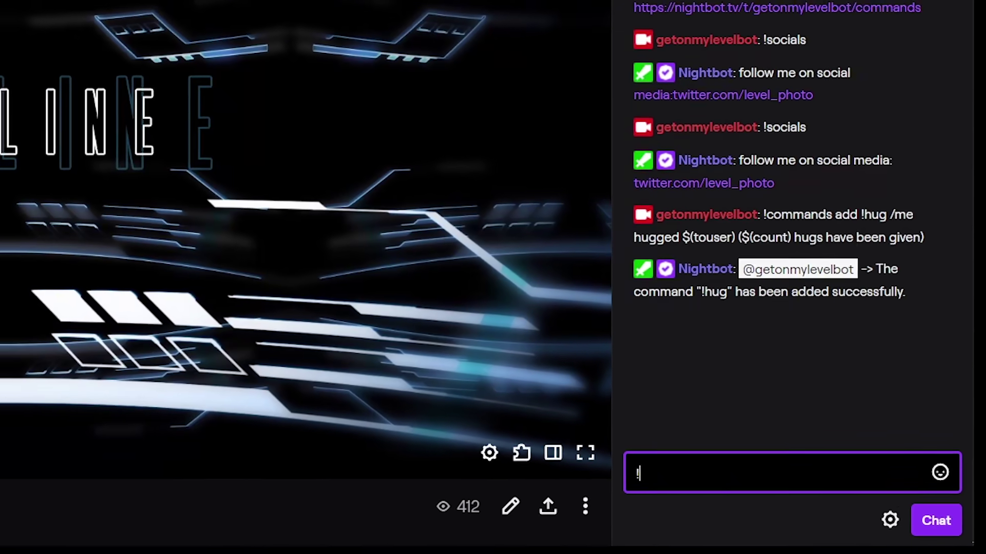
type("hug")
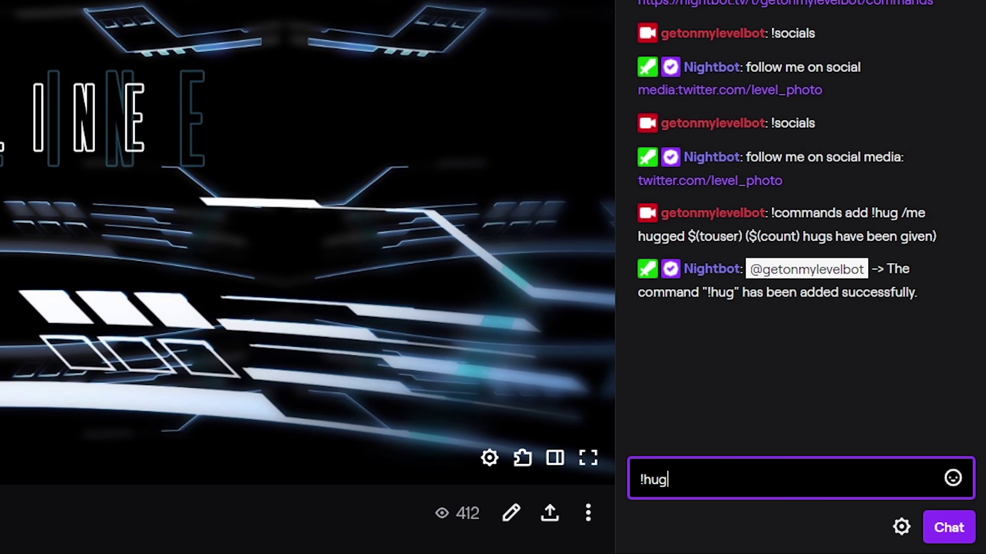
key("Return")
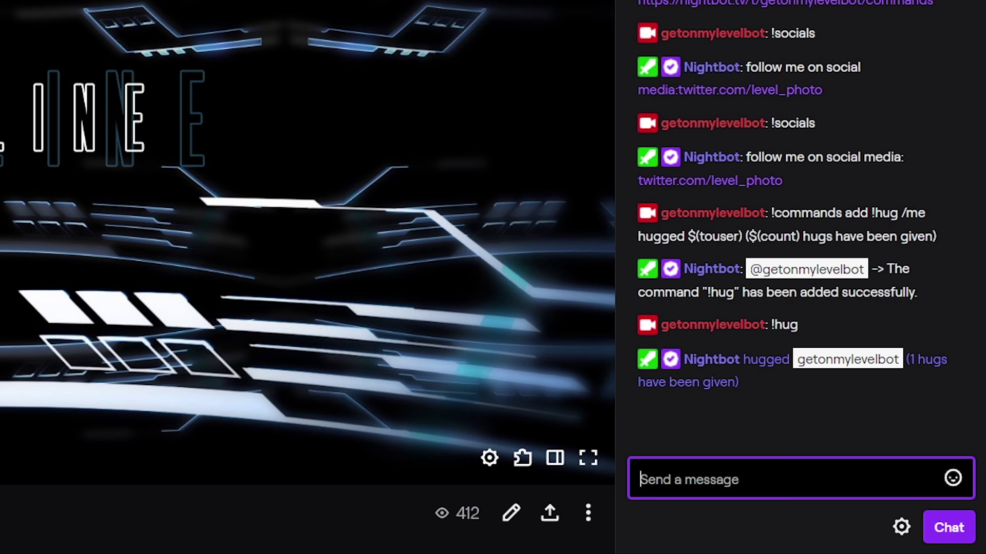
type("!hug")
key("Return")
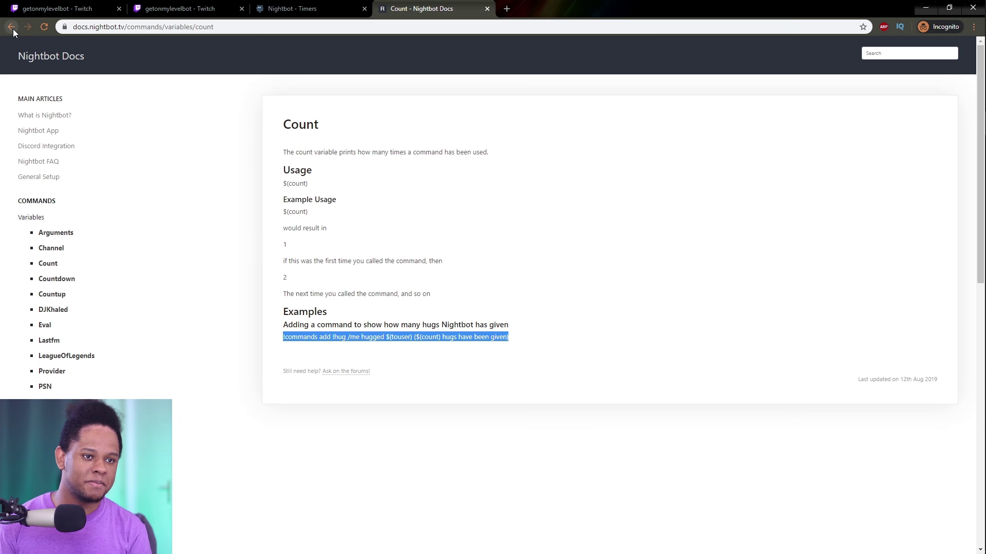
- Search Google for 'uptime command nightbot' in a new browser tab
left_click(13, 28)
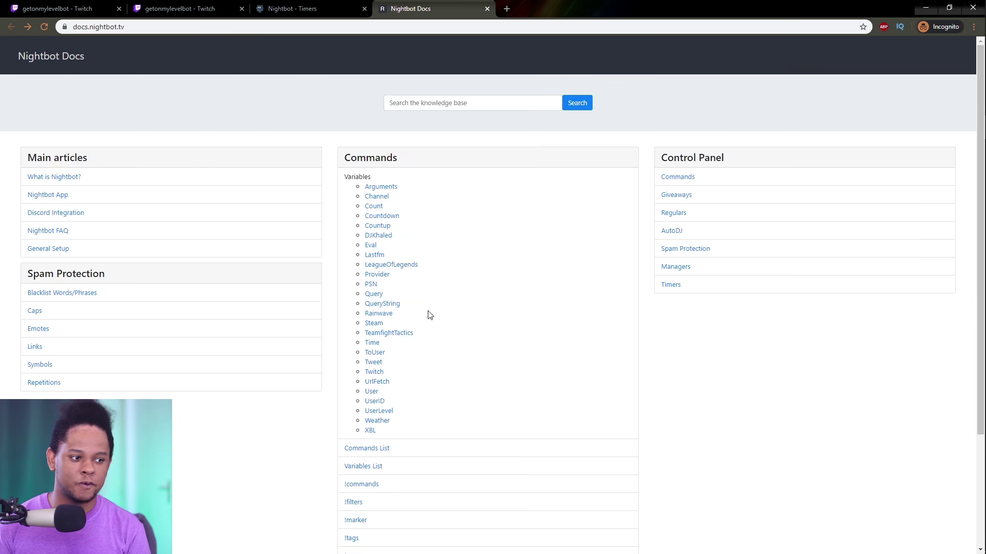
scroll(426, 312, "down", 3)
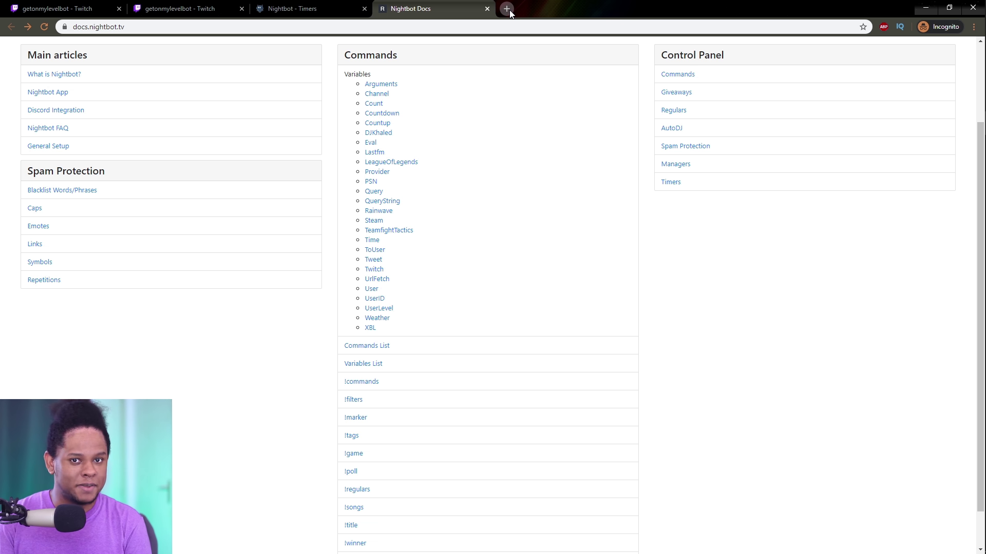
left_click(507, 9)
type("uptime ")
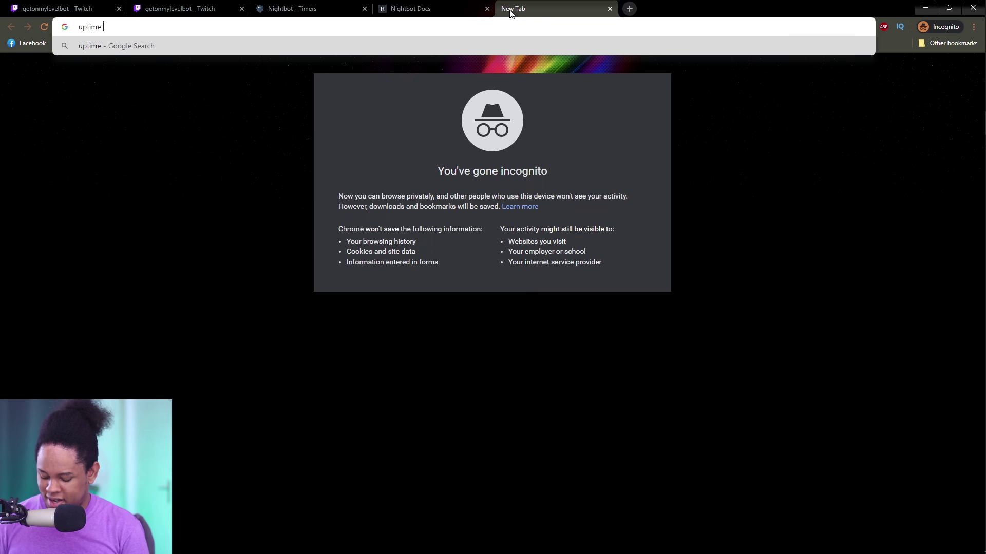
type("comman")
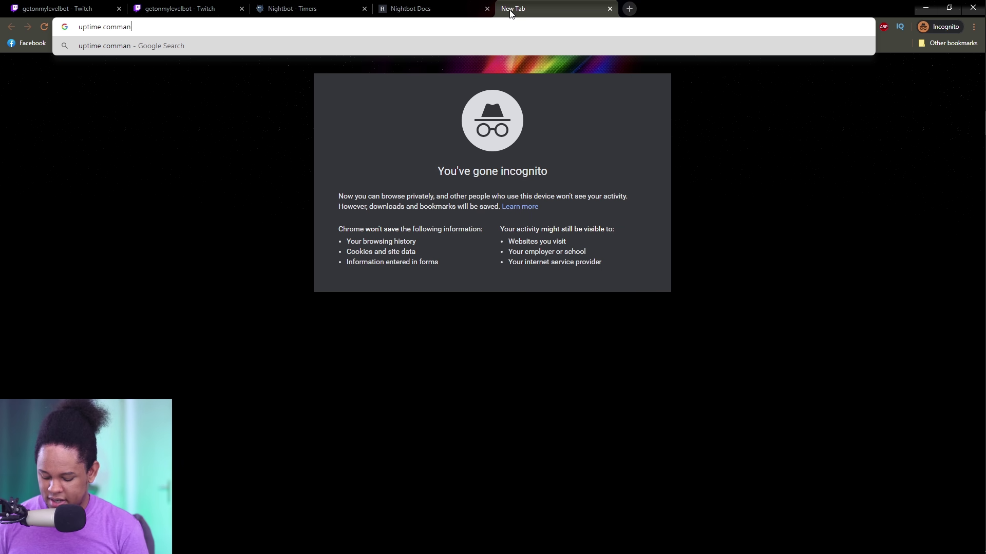
type("d nightbot")
key("Return")
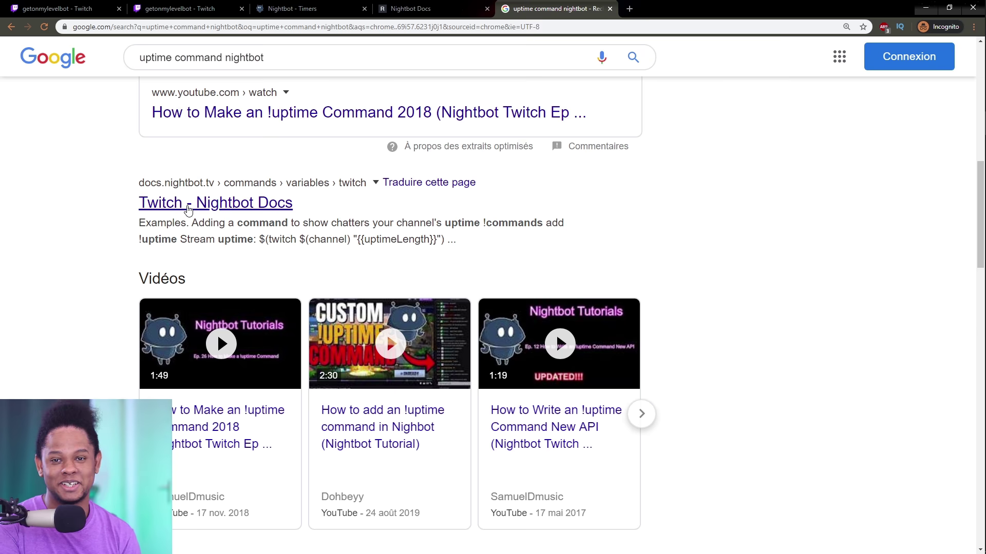
scroll(160, 217, "up", 2)
scroll(159, 217, "down", 2)
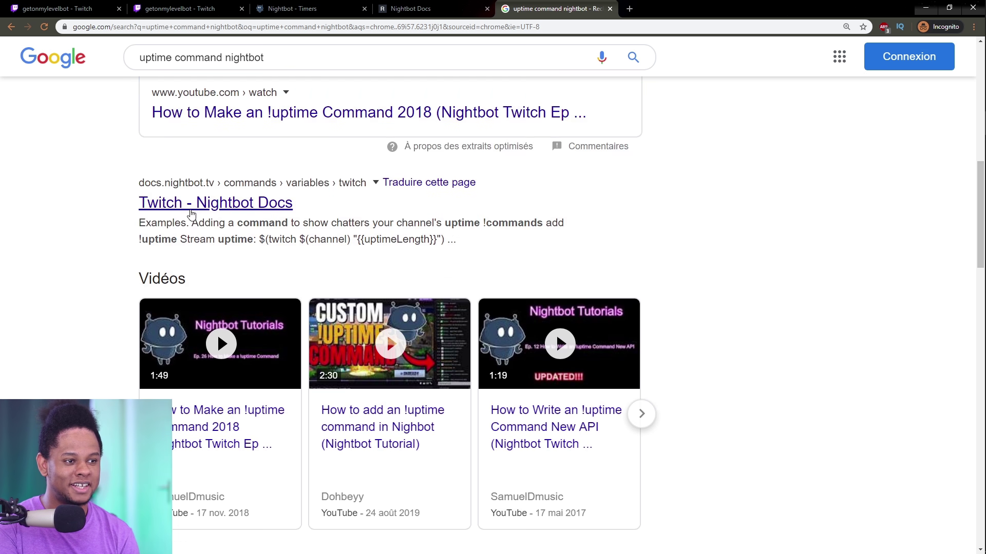
- Open the Twitch variable docs article and copy its !uptime example command
left_click(189, 202)
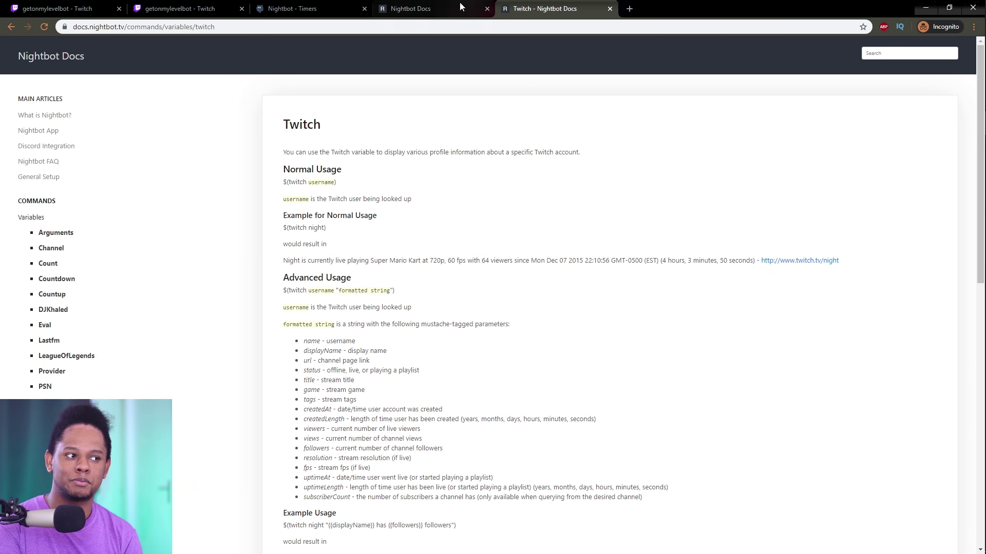
left_click(414, 8)
left_click(573, 9)
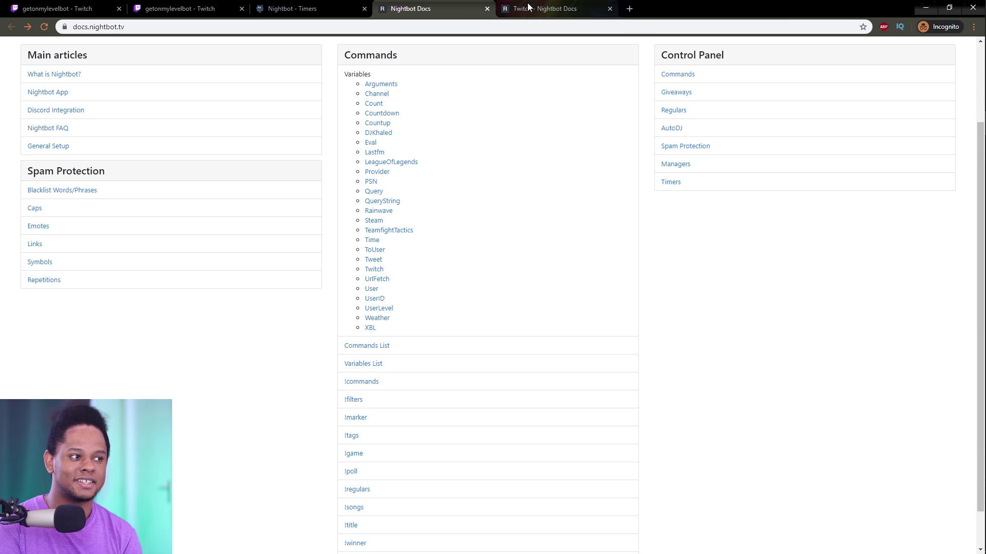
scroll(238, 260, "down", 1)
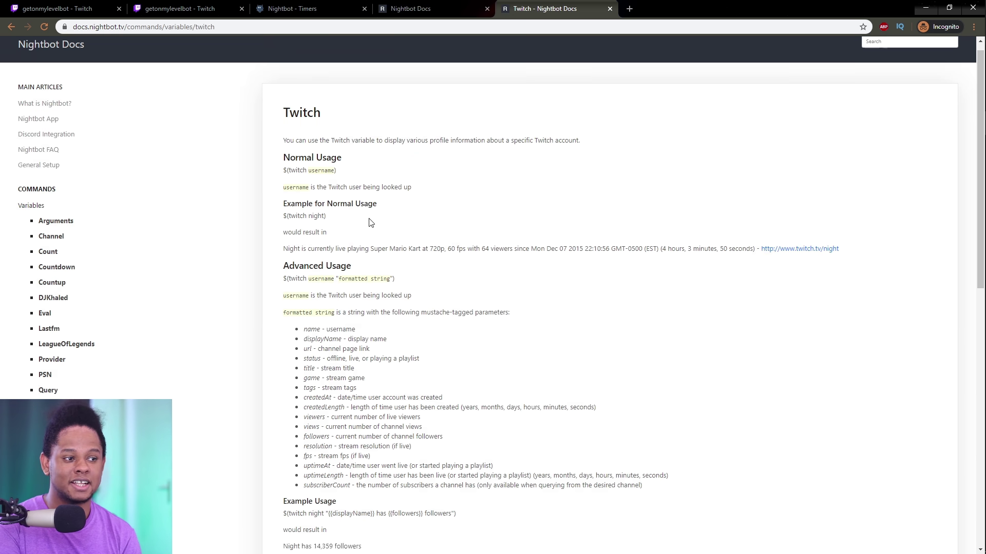
scroll(371, 252, "down", 1)
scroll(370, 252, "down", 2)
scroll(371, 252, "down", 3)
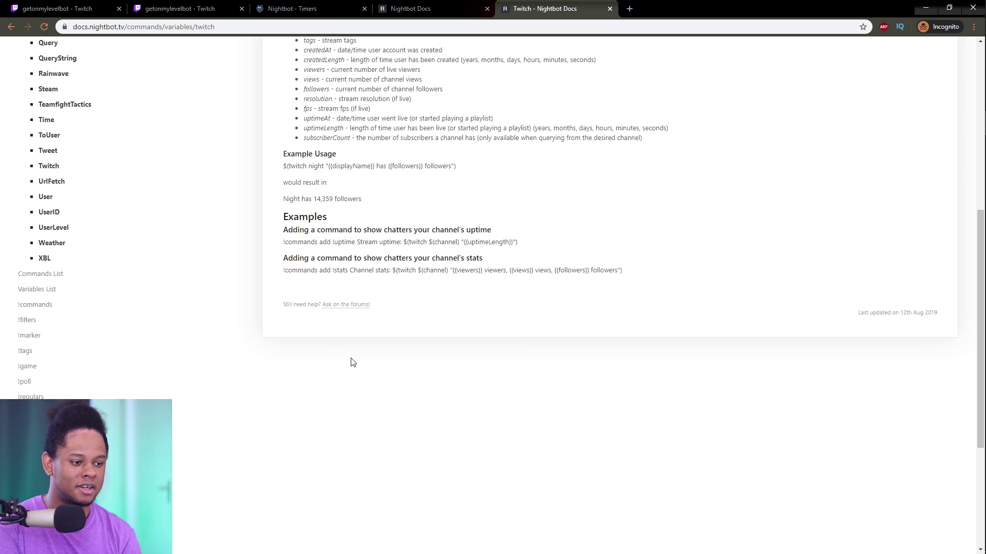
left_click_drag(284, 242, 321, 243)
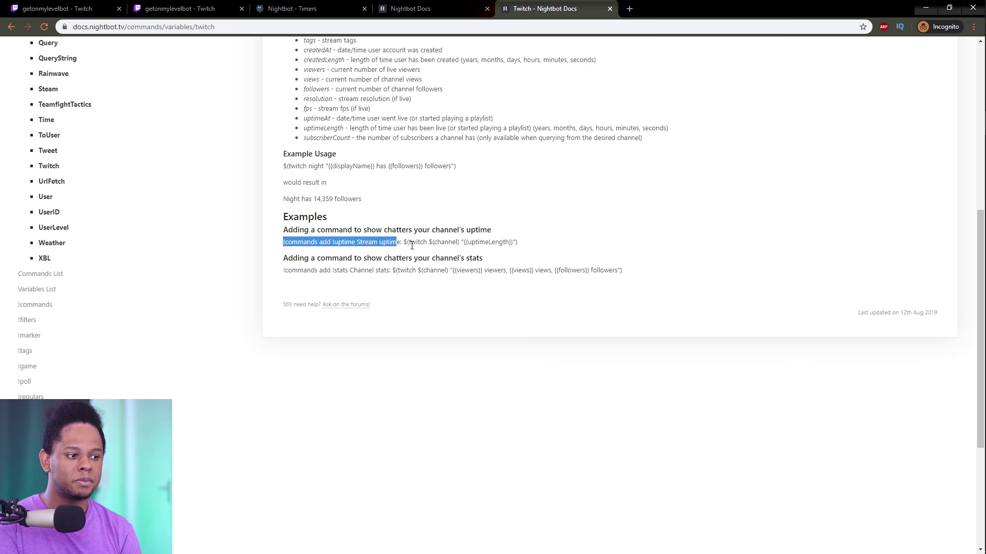
left_click_drag(336, 243, 521, 246)
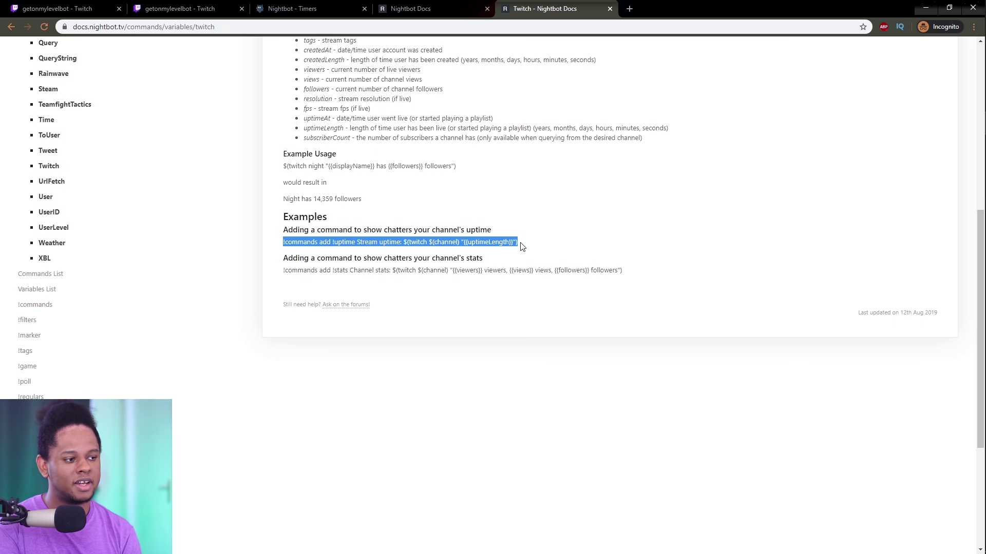
right_click(504, 243)
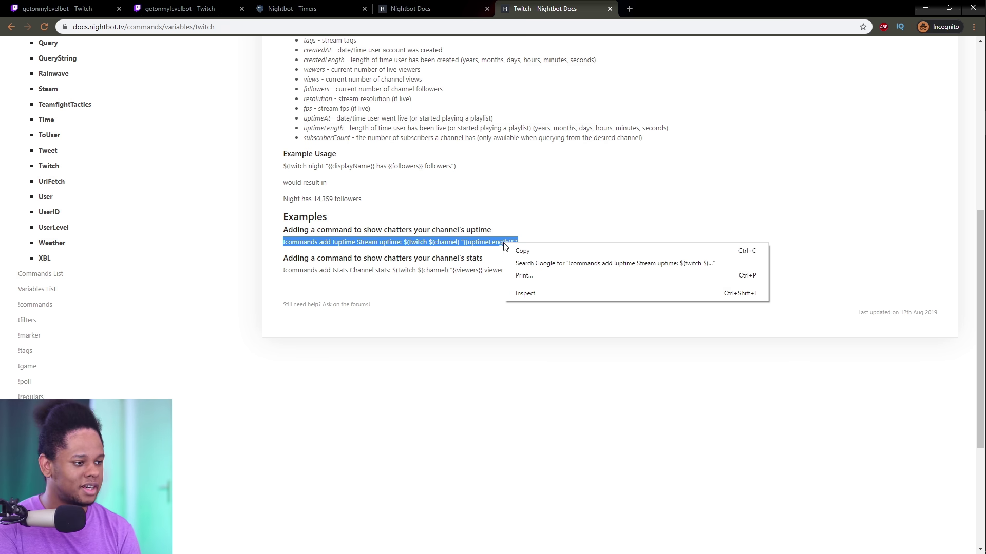
left_click(531, 252)
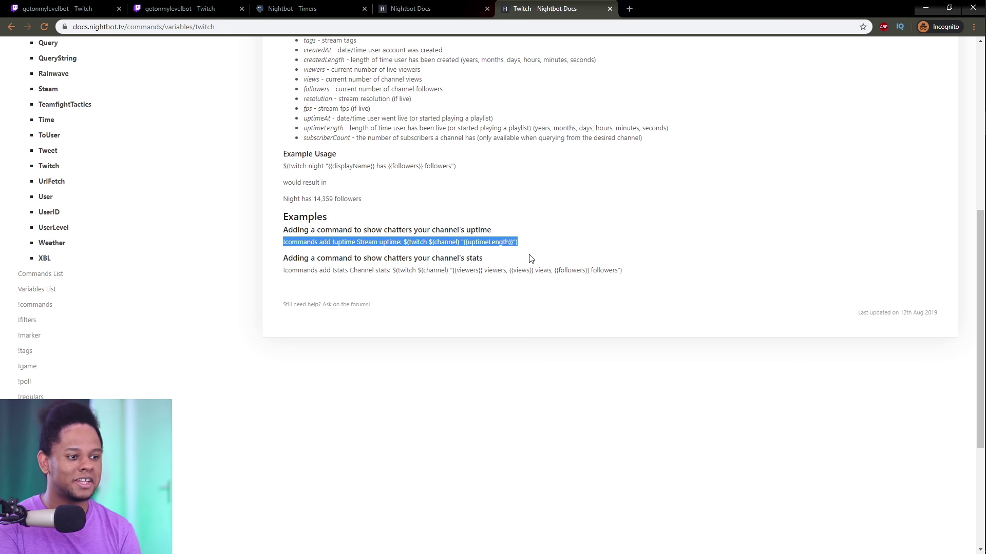
- Add the !uptime command in Twitch chat and test it, getting 'channel is not live'
left_click(174, 8)
left_click(817, 508)
key("ctrl+v")
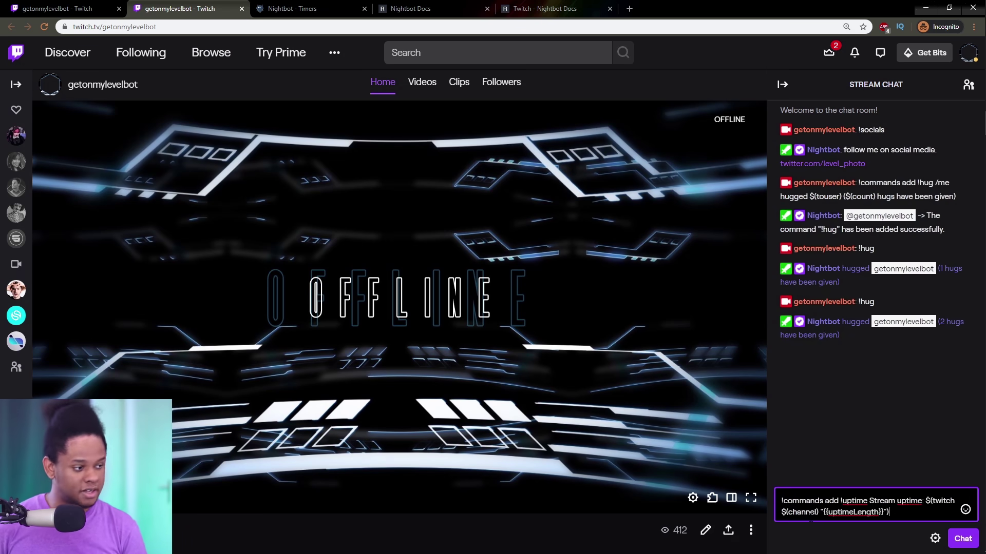
key("Return")
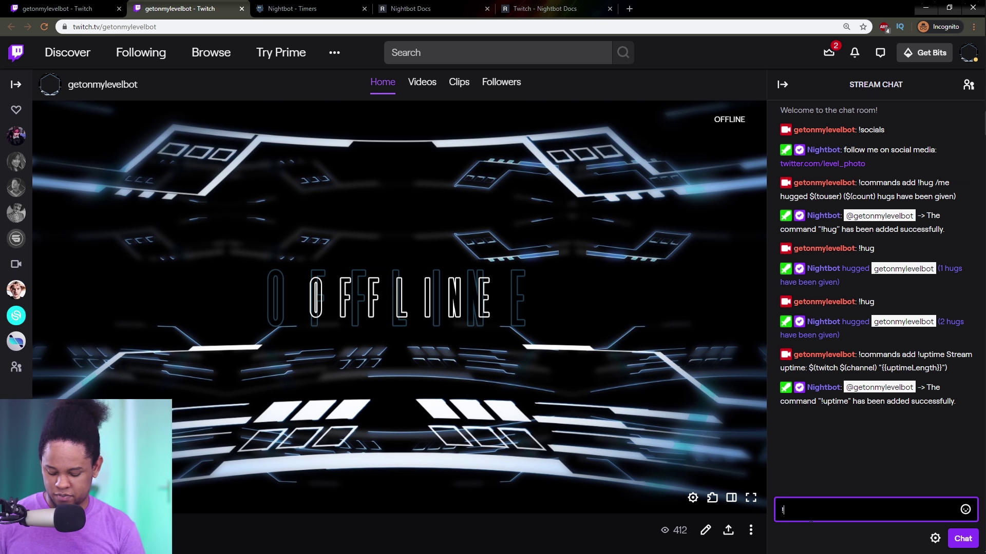
type("uptime")
key("Return")
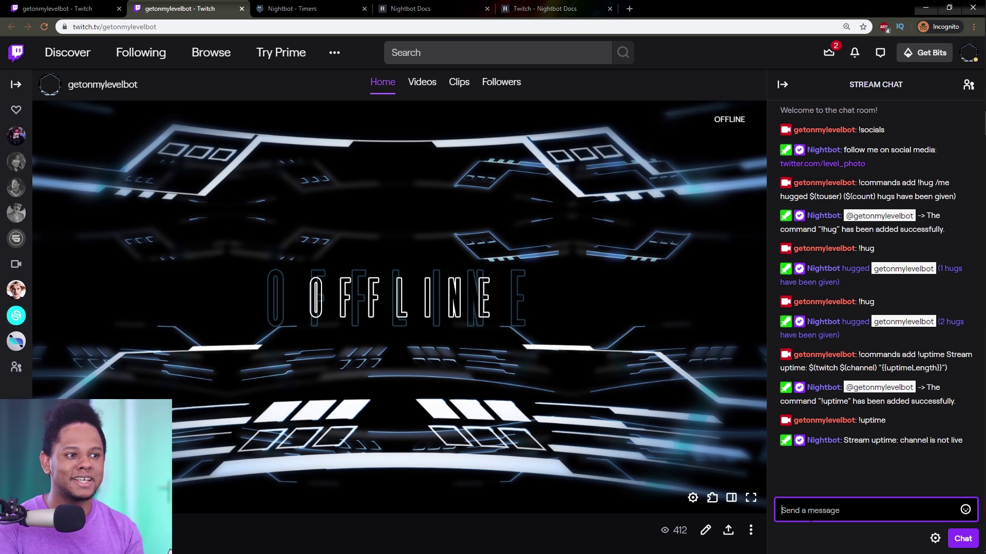
key("ctrl+5")
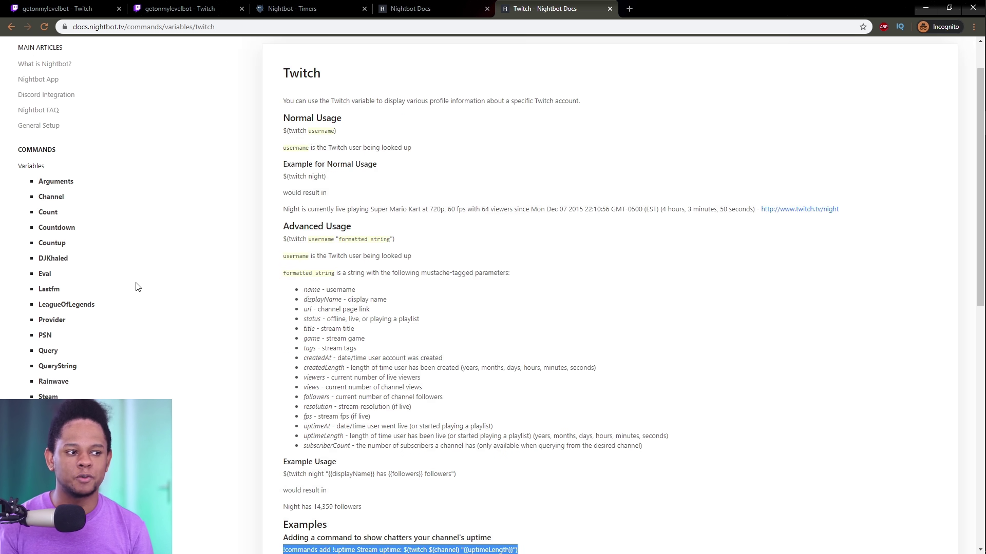
scroll(135, 287, "down", 3)
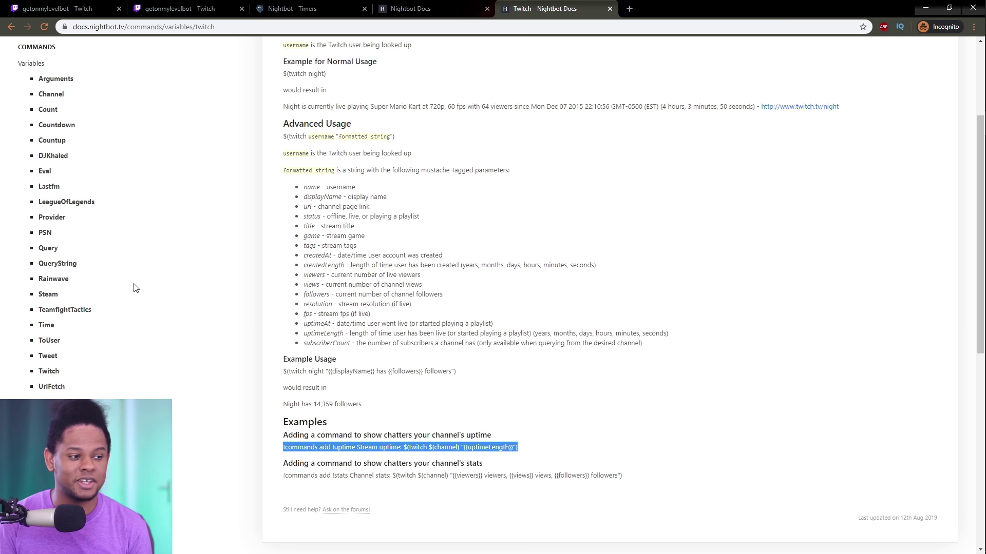
- Change the bot channel tab's address to twitch.tv/gaellevel, zoom in and focus the chat
left_click(177, 8)
left_click_drag(104, 27, 157, 27)
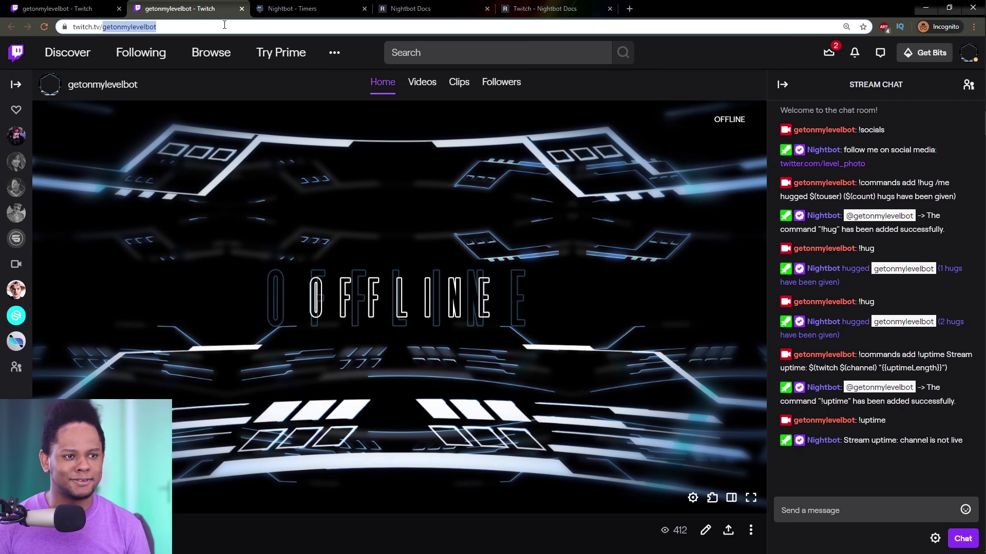
key("BackSpace")
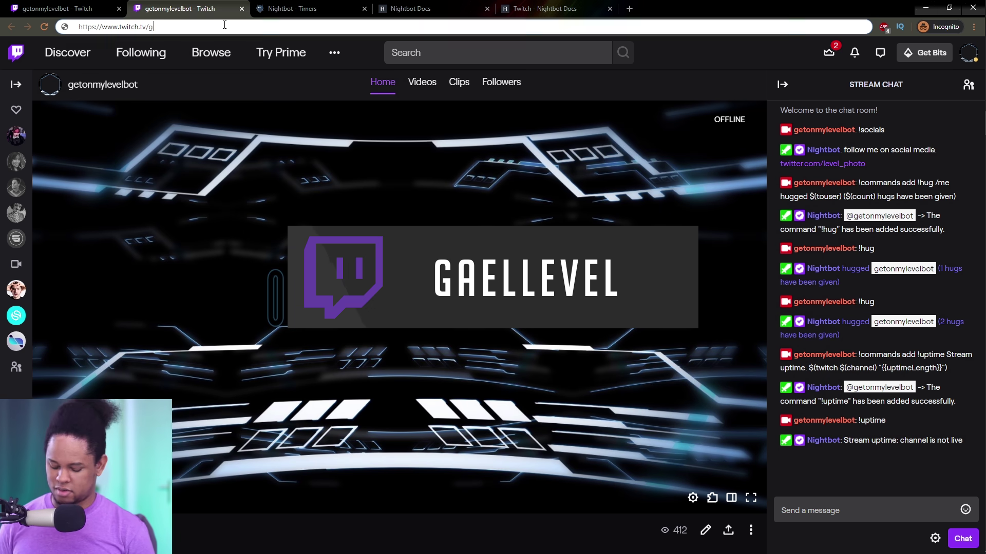
type("ael")
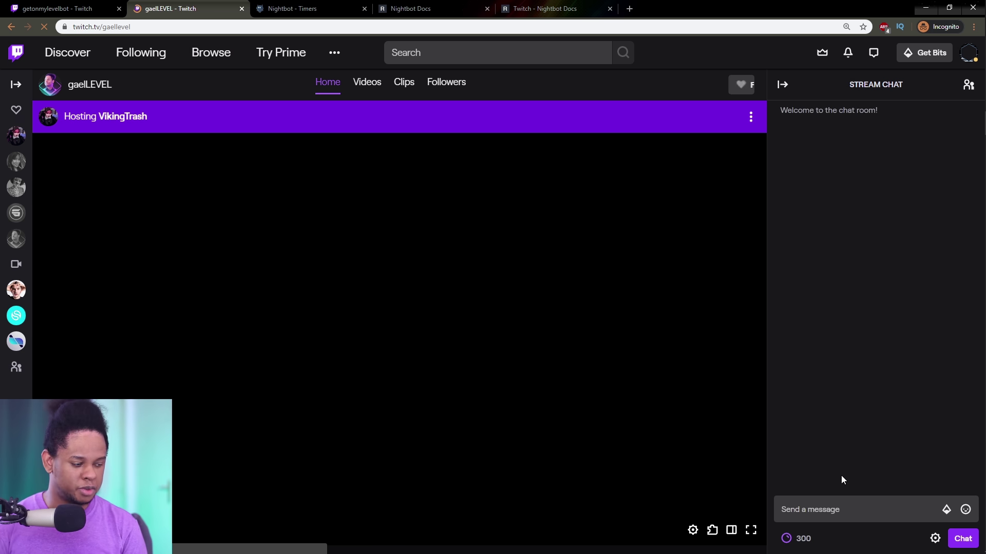
key("ctrl+plus")
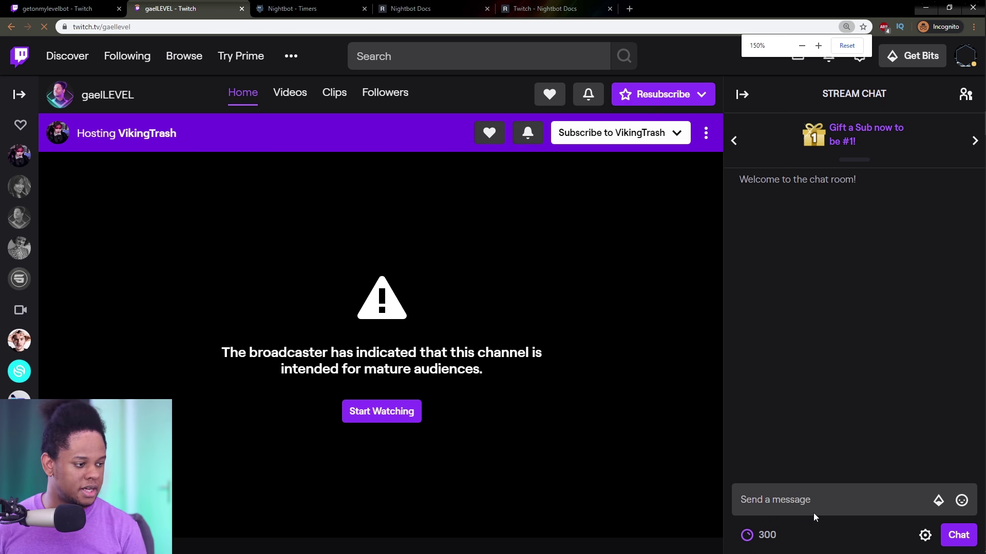
left_click(817, 509)
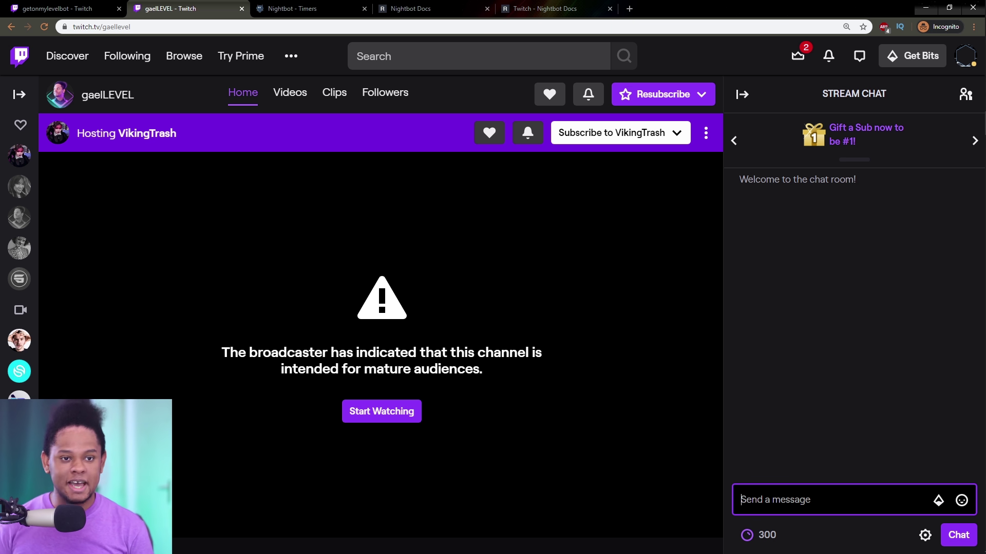
- Start a new custom command named 'hi' from Commands > Custom > Add Command
left_click(293, 9)
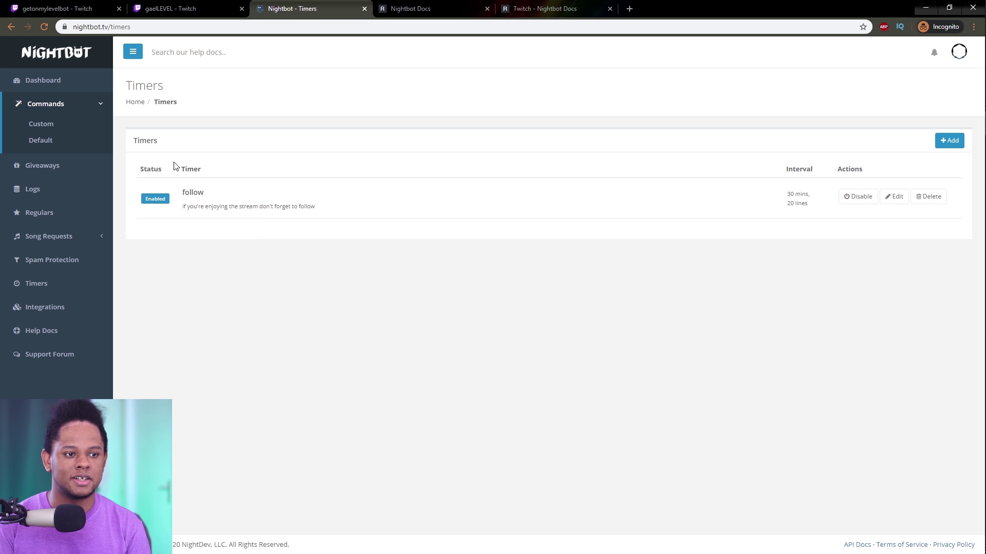
left_click(38, 141)
left_click(40, 124)
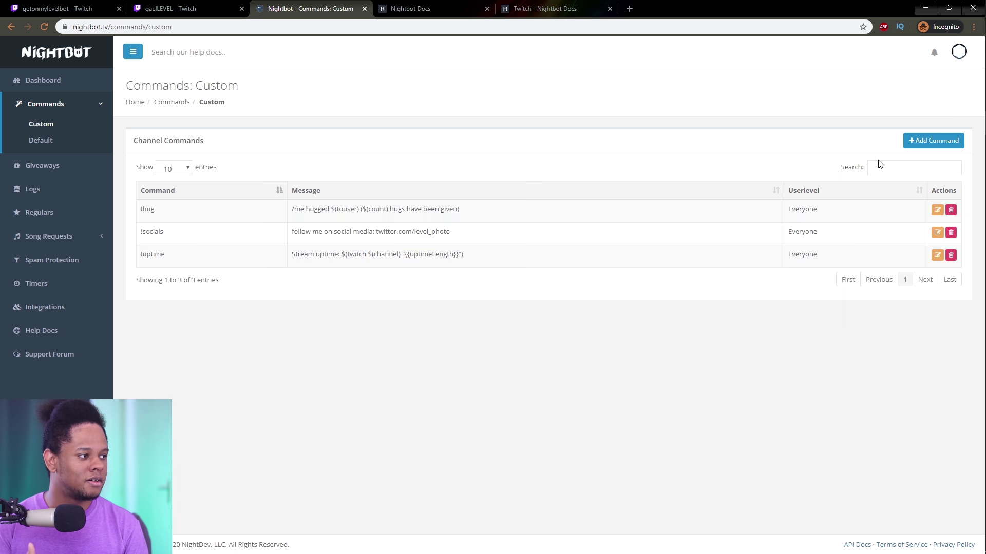
left_click(932, 140)
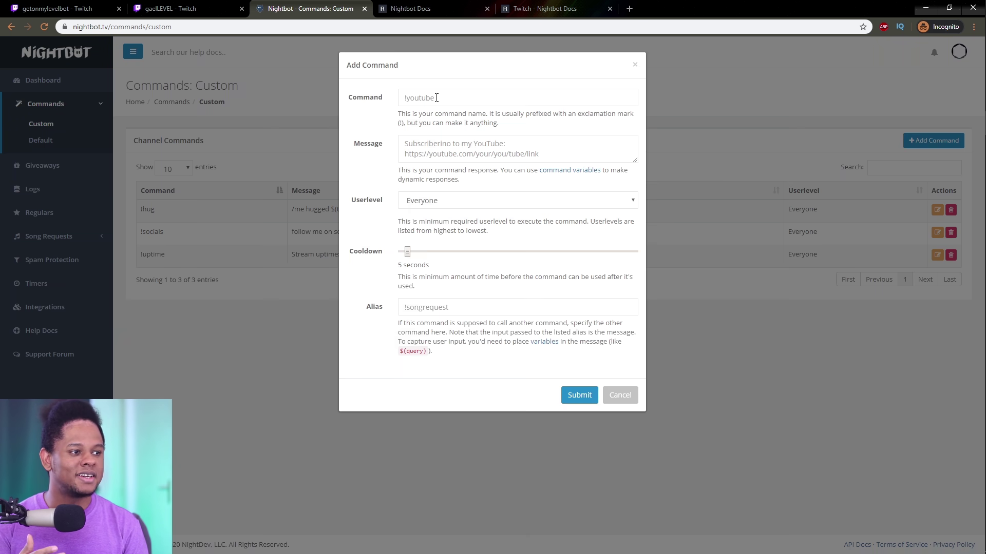
left_click(436, 97)
type("hi")
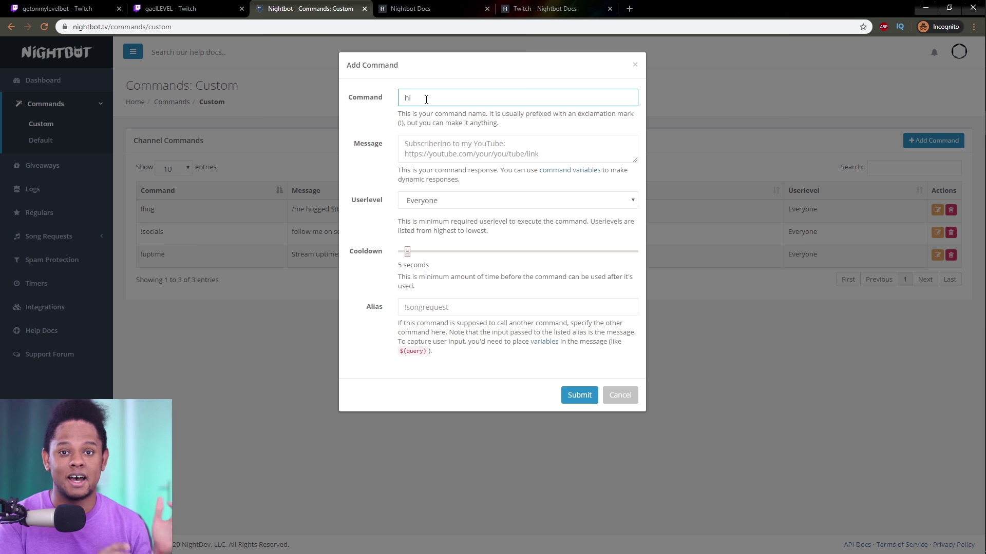
left_click(417, 144)
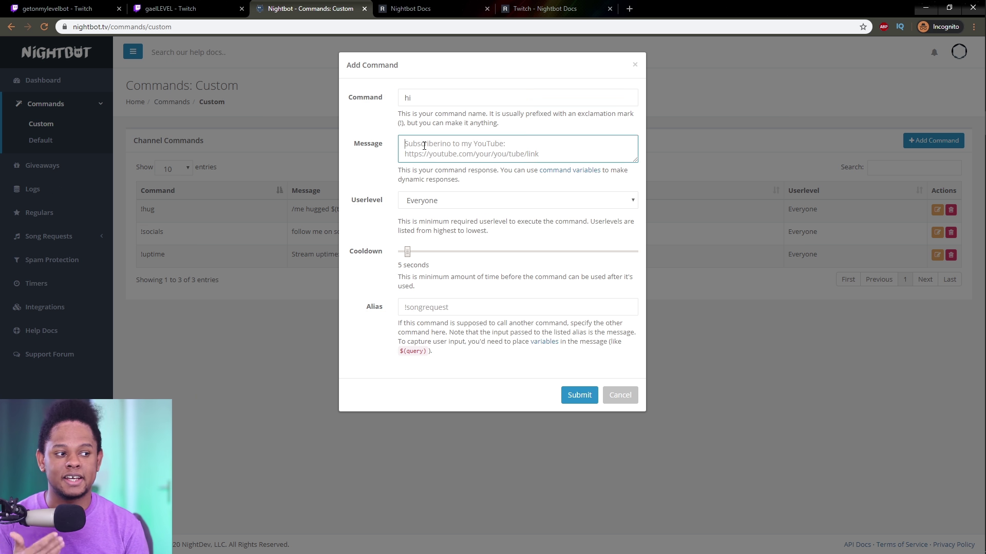
- In gaelLEVEL chat, send hi, hello, hey, bonjour, salut, !time and '!8ball am i cute?'
left_click(166, 8)
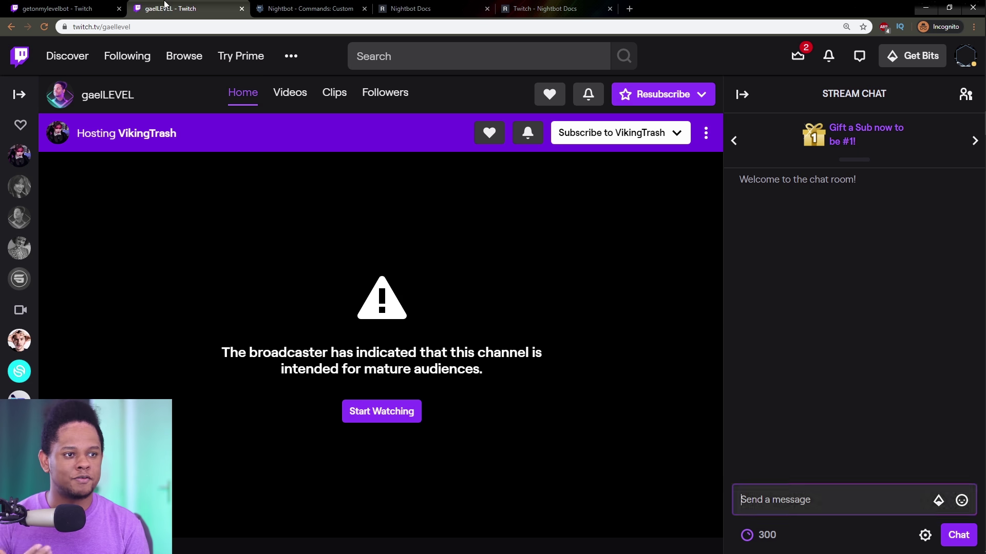
type("hi")
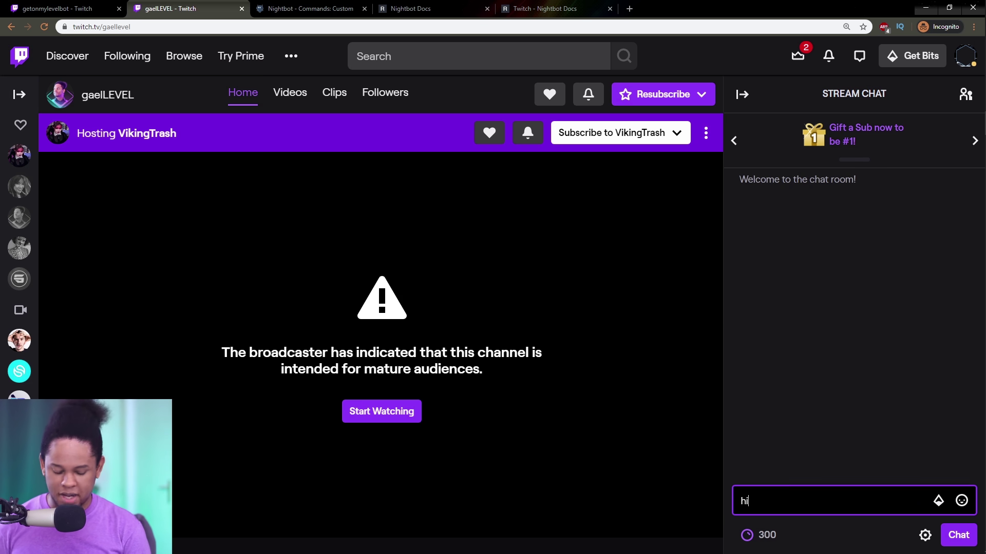
key("Return")
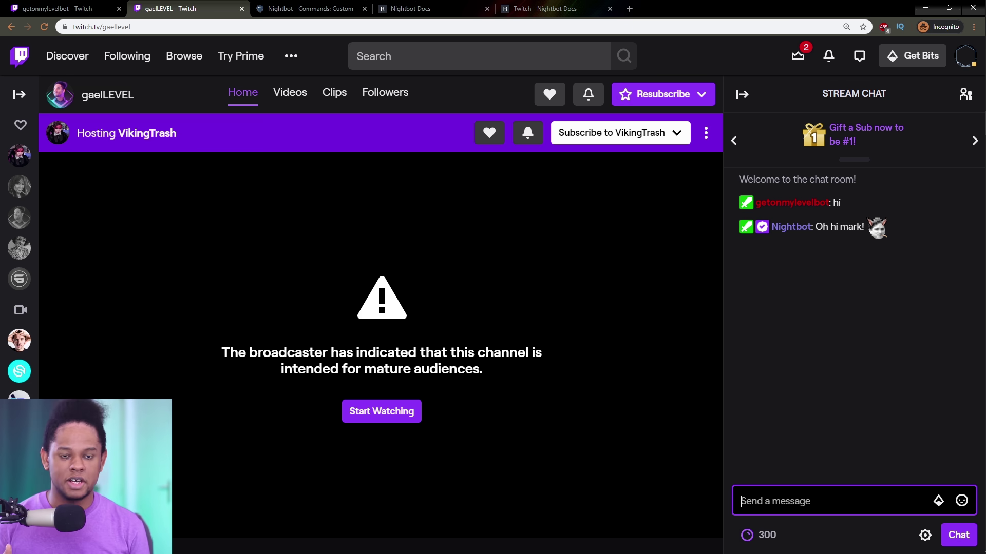
type("hello")
key("Return")
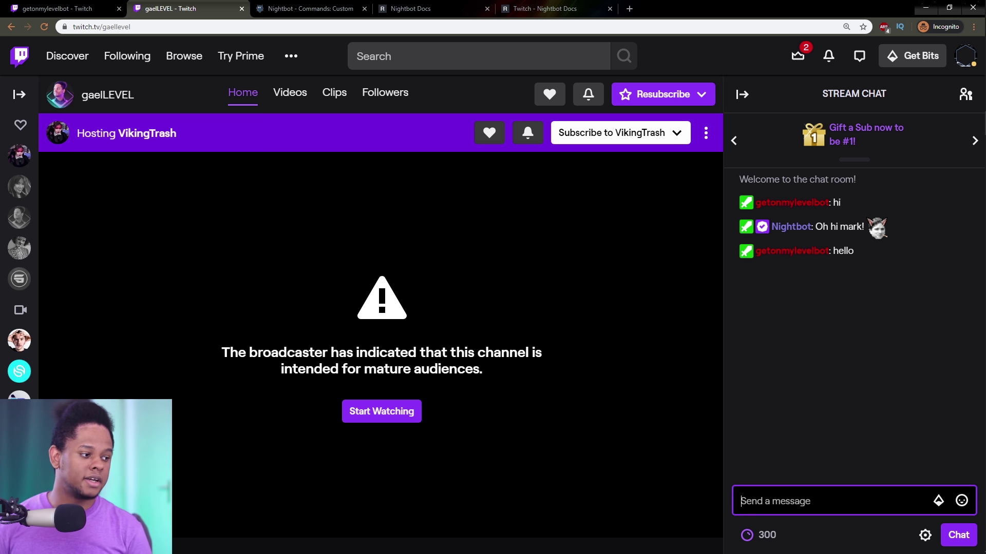
type("hey")
key("Return")
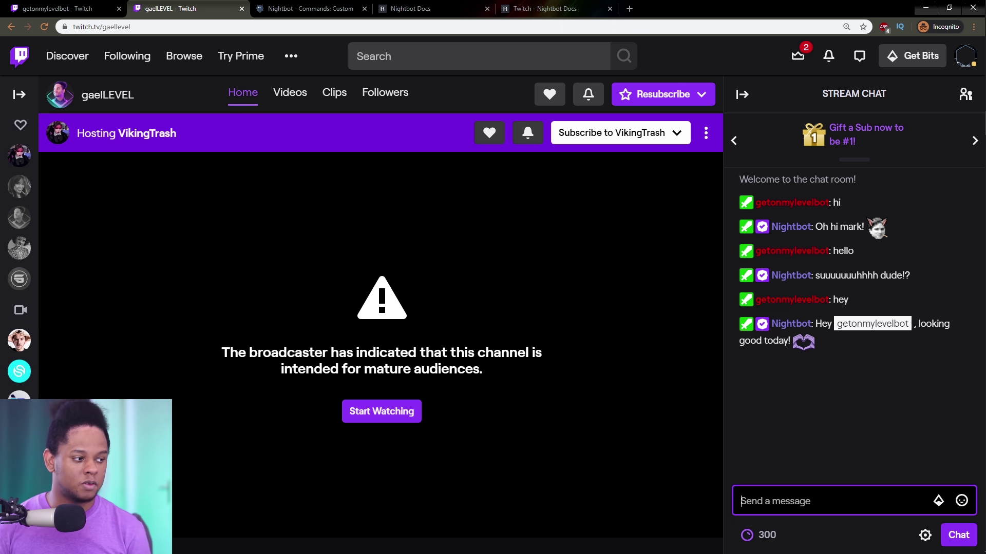
type("bo")
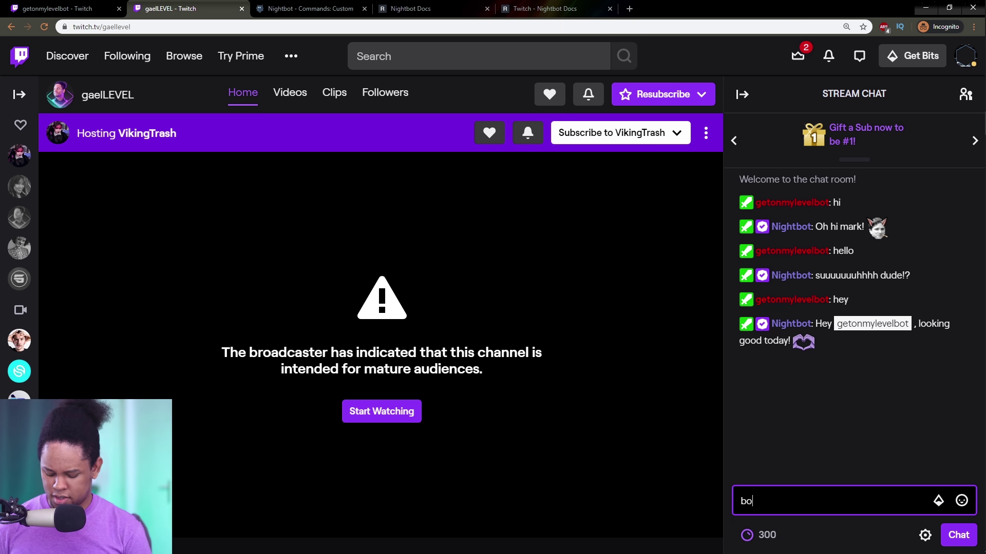
type("ur")
key("Return")
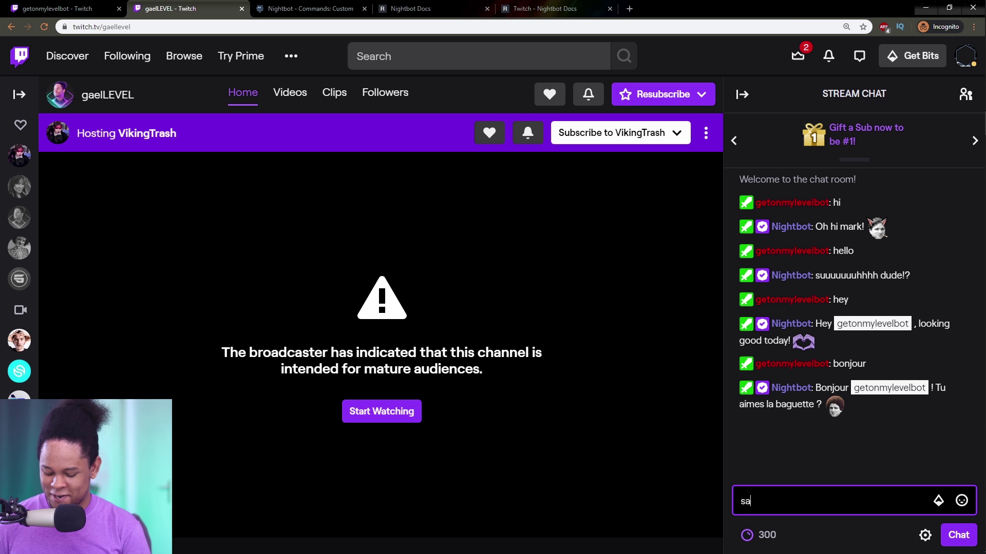
type("t")
key("Return")
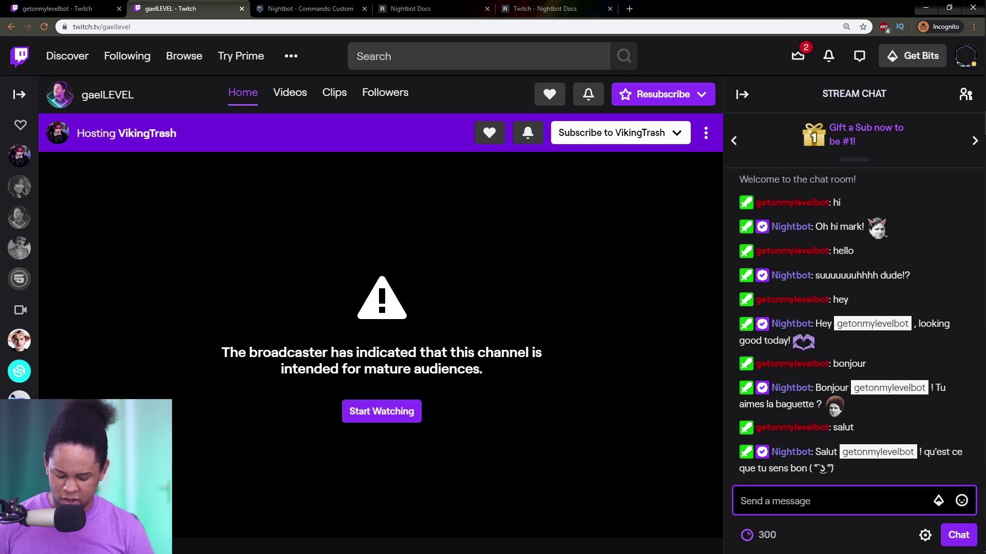
type("!time")
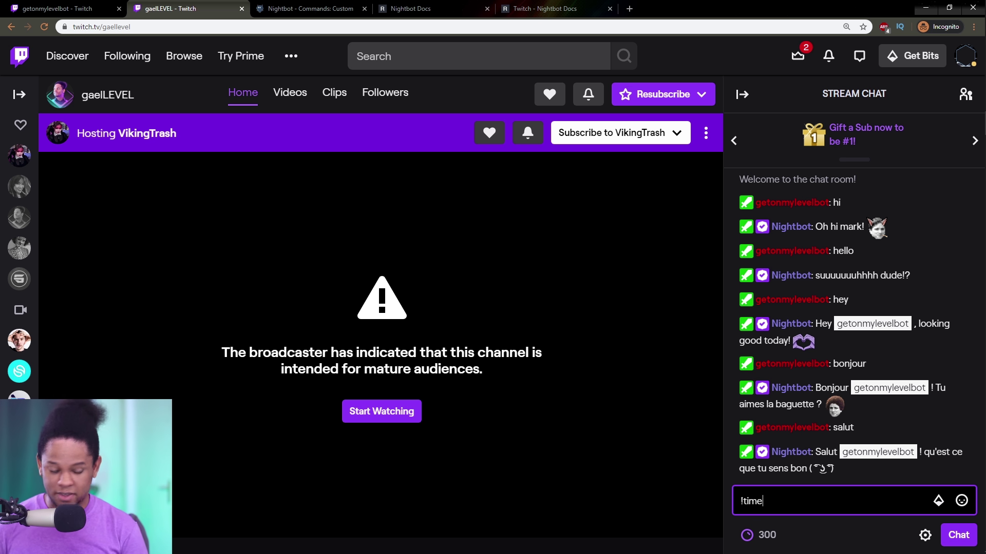
key("Return")
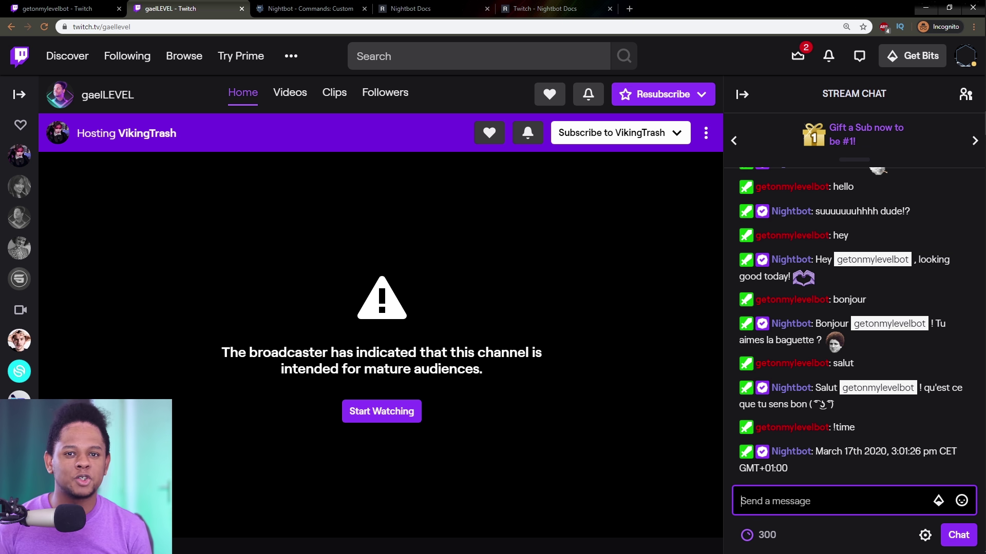
type("!8ball am i cute")
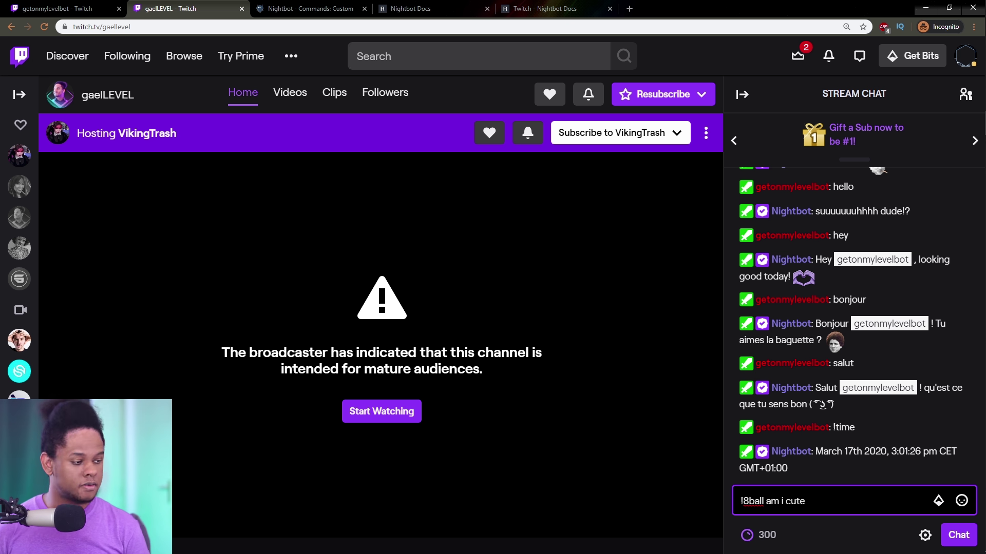
key("Return")
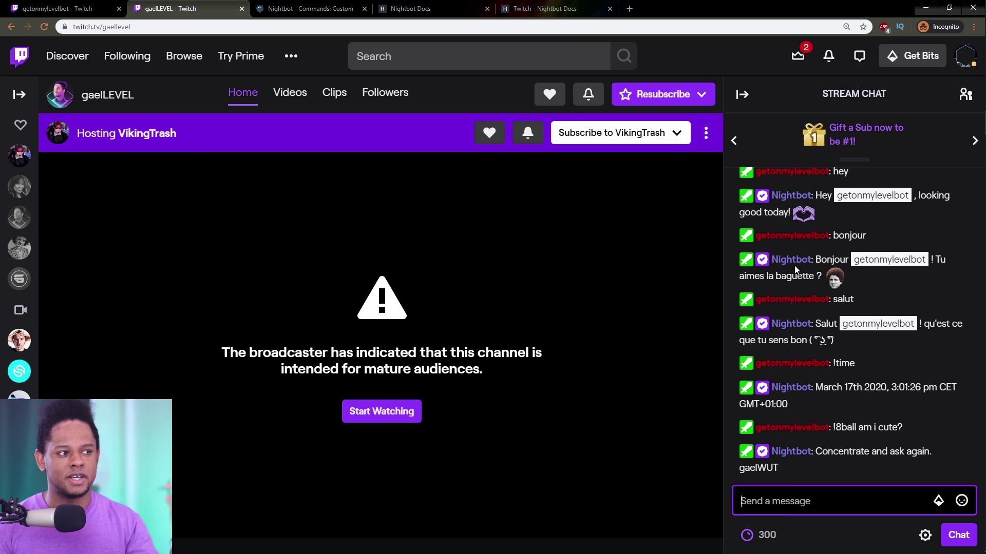
left_click(42, 7)
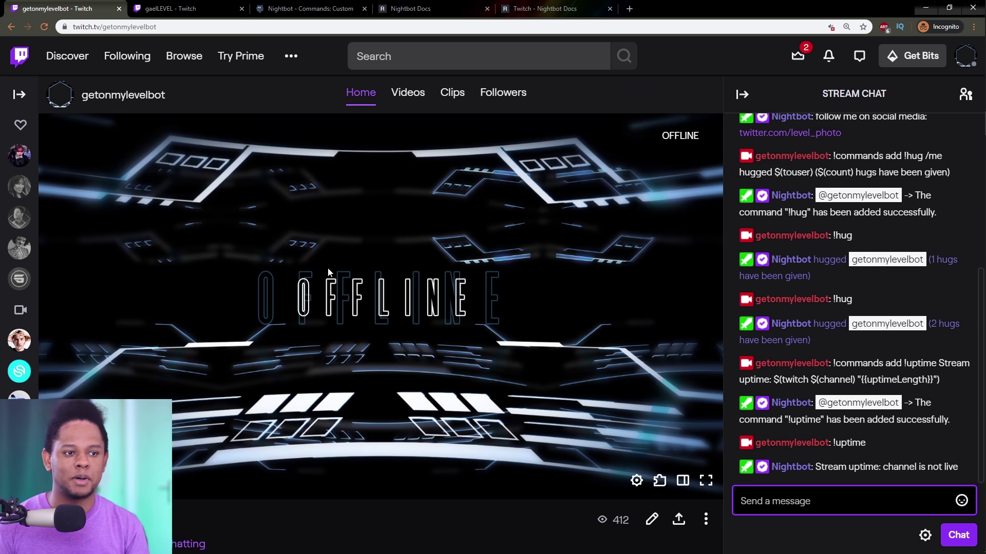